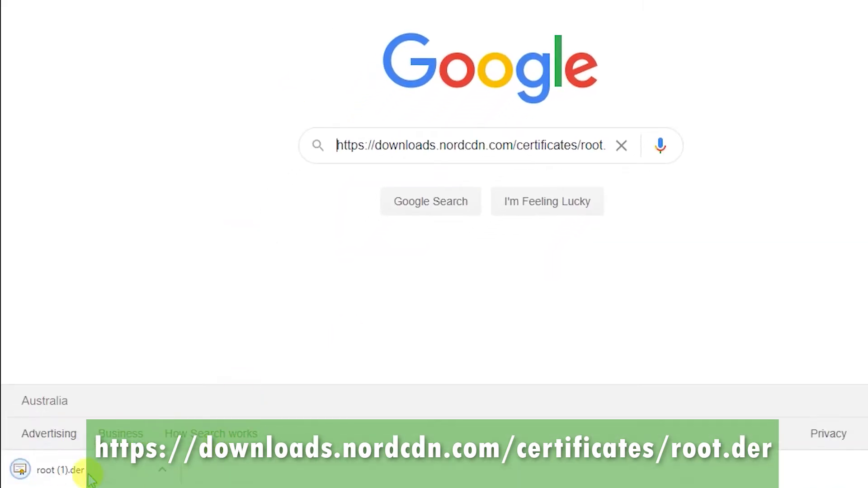
Open the downloaded root (1).der certificate from Chrome's download bar.
click(110, 477)
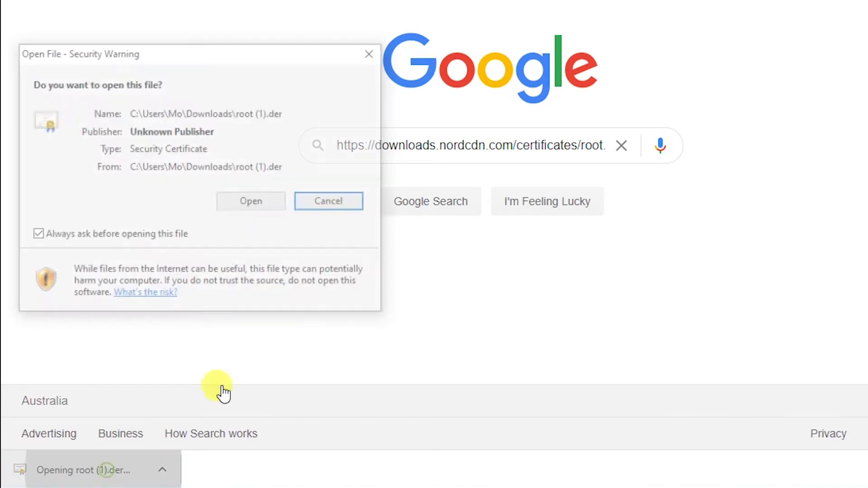
Open root (1).der and start installing the certificate for the Local Machine.
click(256, 201)
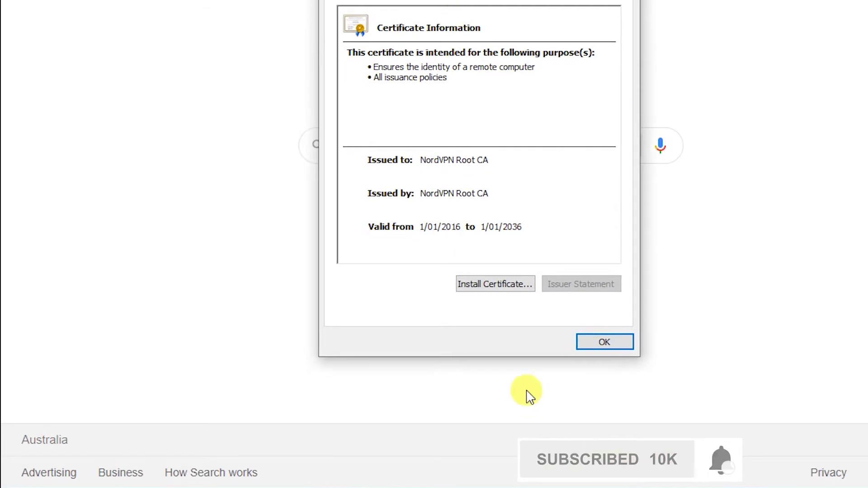
click(511, 285)
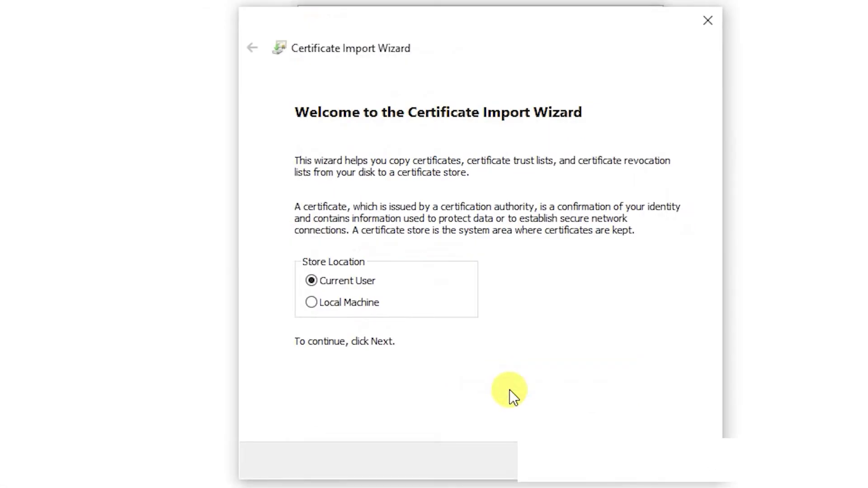
click(370, 304)
click(614, 461)
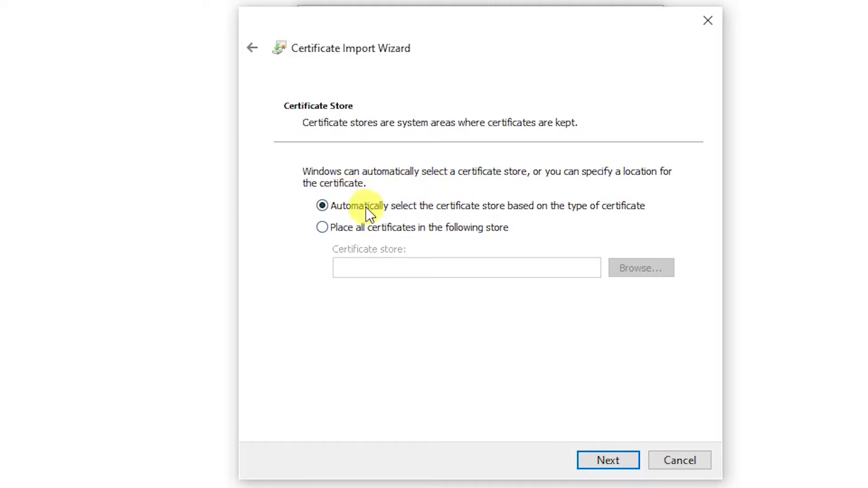
Place the NordVPN Root CA in Trusted Root Certification Authorities and finish the import.
click(405, 228)
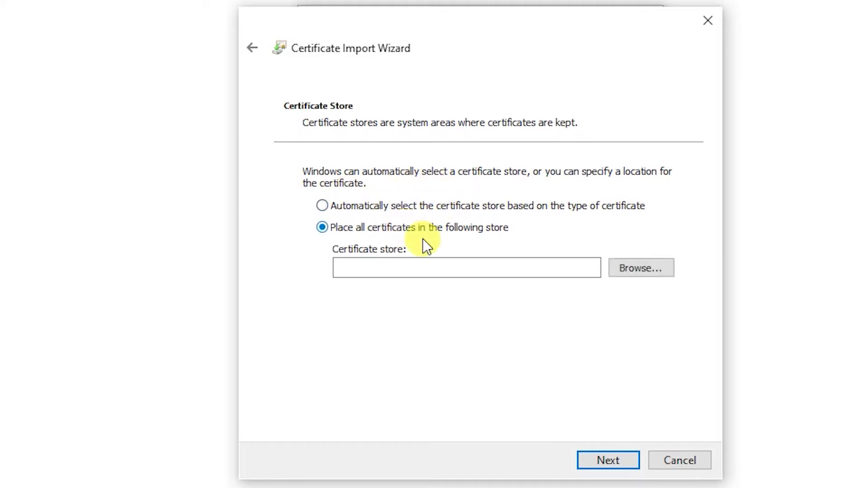
click(628, 268)
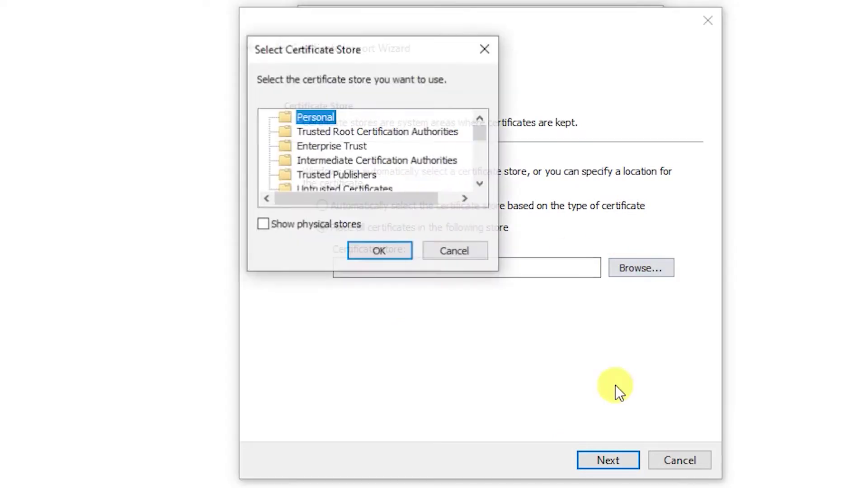
click(366, 131)
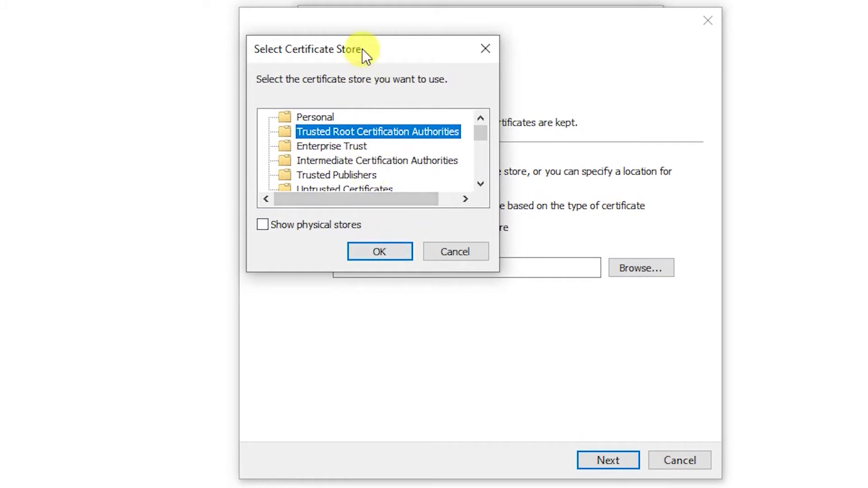
drag(363, 50, 467, 118)
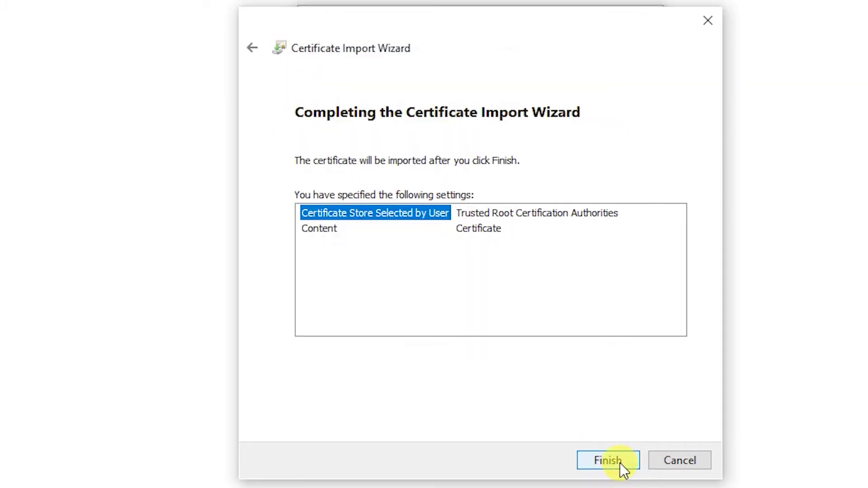
click(620, 463)
click(232, 343)
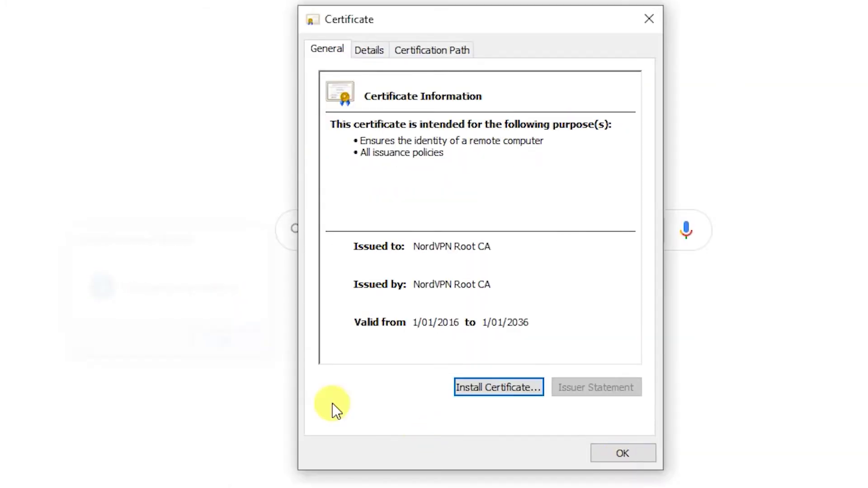
click(625, 453)
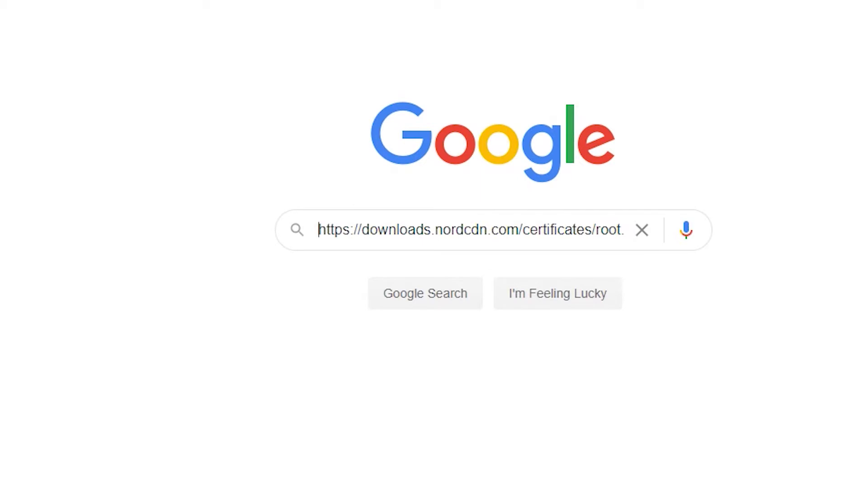
Run mmc.exe to open an empty Microsoft Management Console.
key(super)
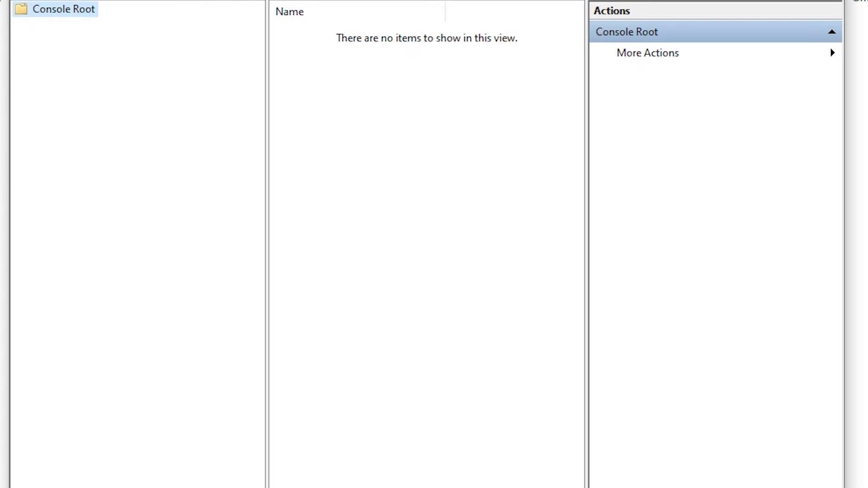
key(super+r)
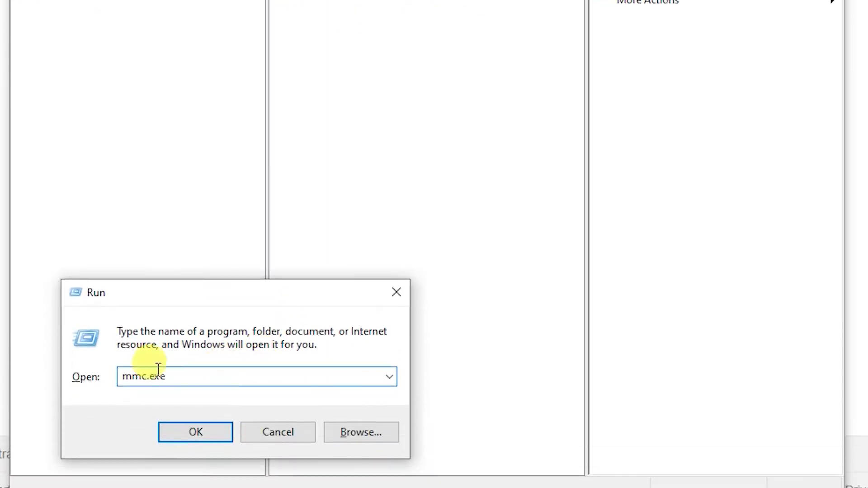
click(191, 432)
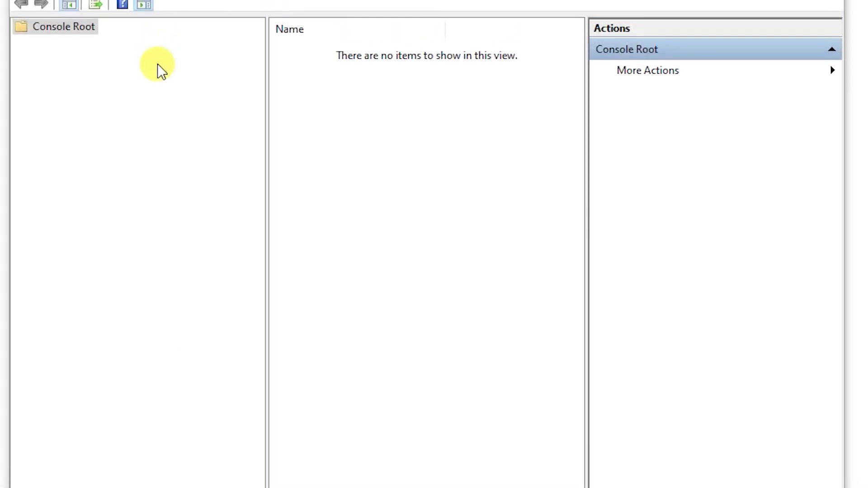
Add the Certificates snap-in for the local computer account and expand its stores.
click(42, 26)
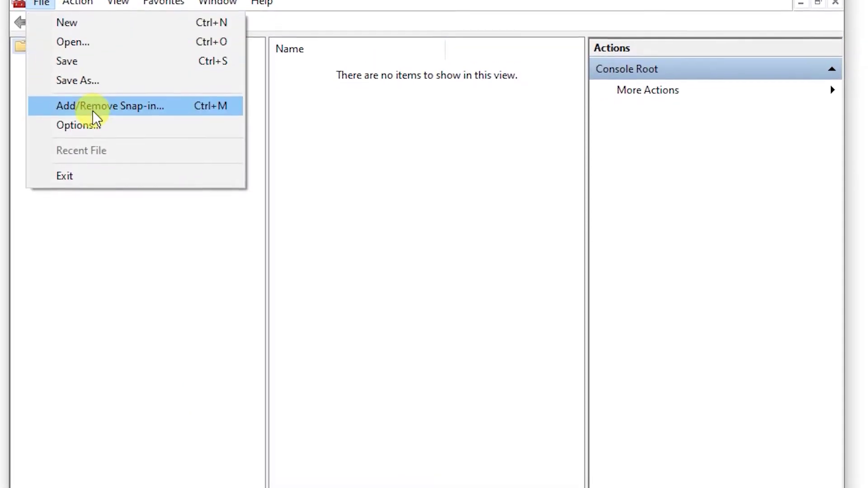
click(99, 107)
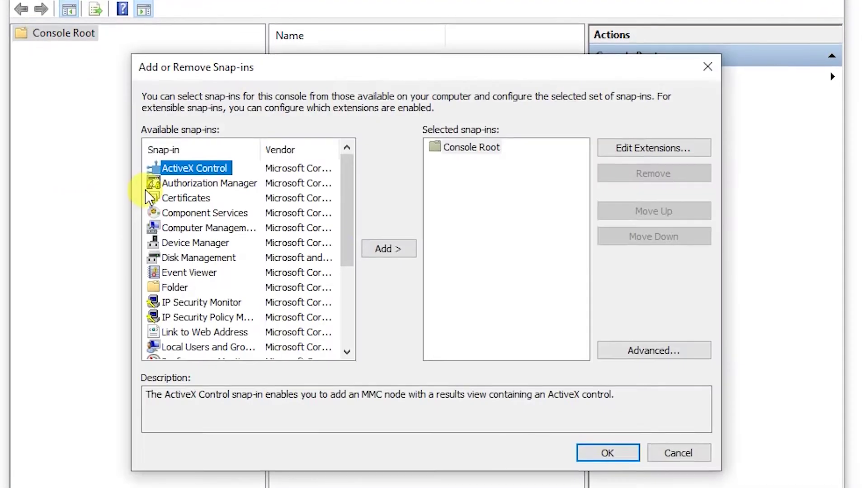
click(187, 184)
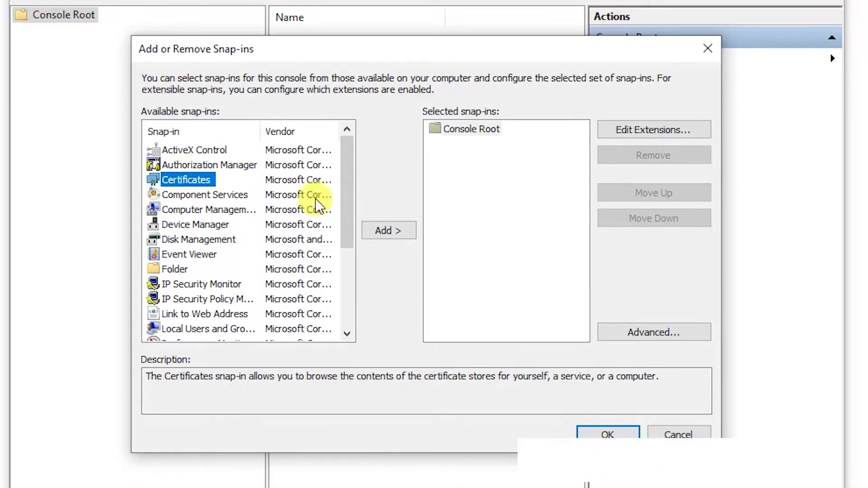
click(388, 235)
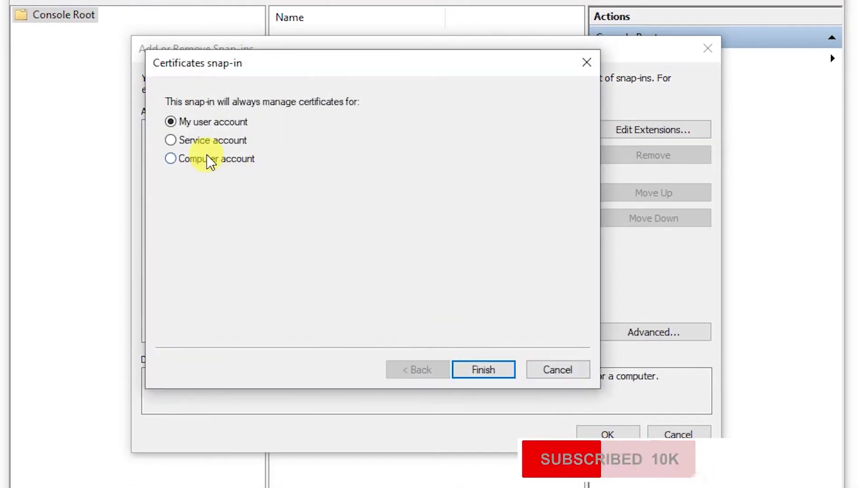
click(208, 159)
click(483, 367)
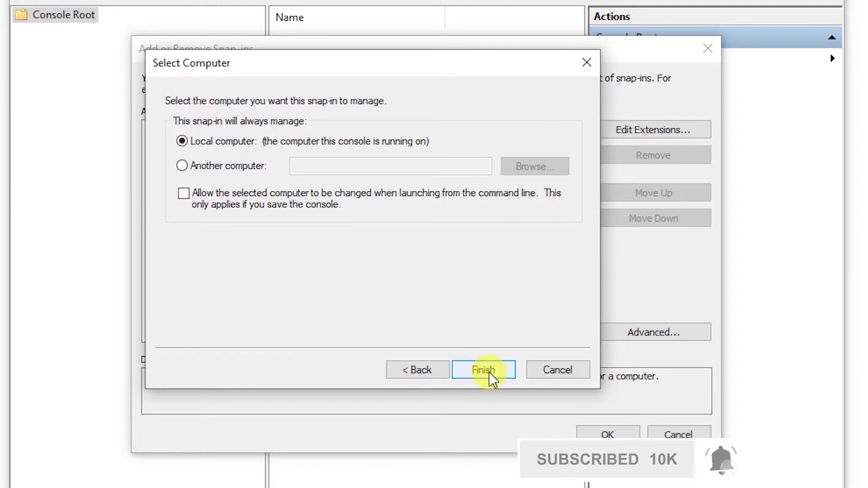
click(489, 371)
click(608, 432)
click(20, 30)
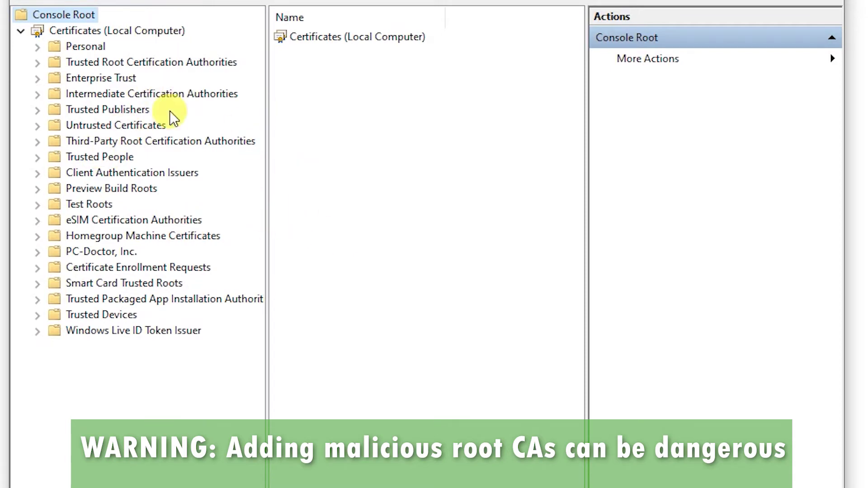
Open the Properties of NordVPN Root CA under Trusted Root Certification Authorities.
click(37, 111)
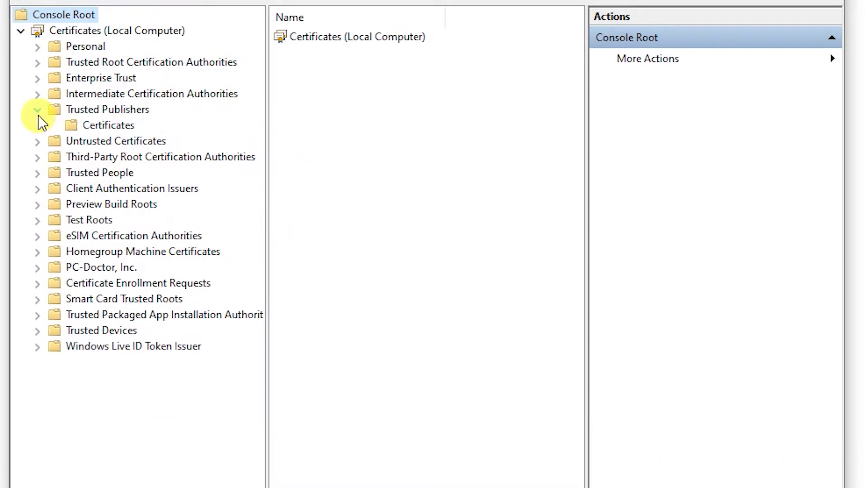
click(38, 63)
click(97, 79)
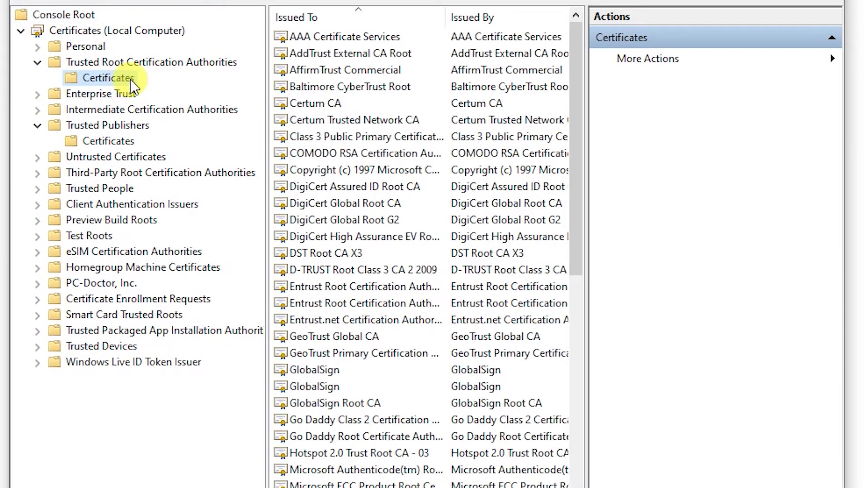
click(369, 370)
scroll(375, 415, down, 2)
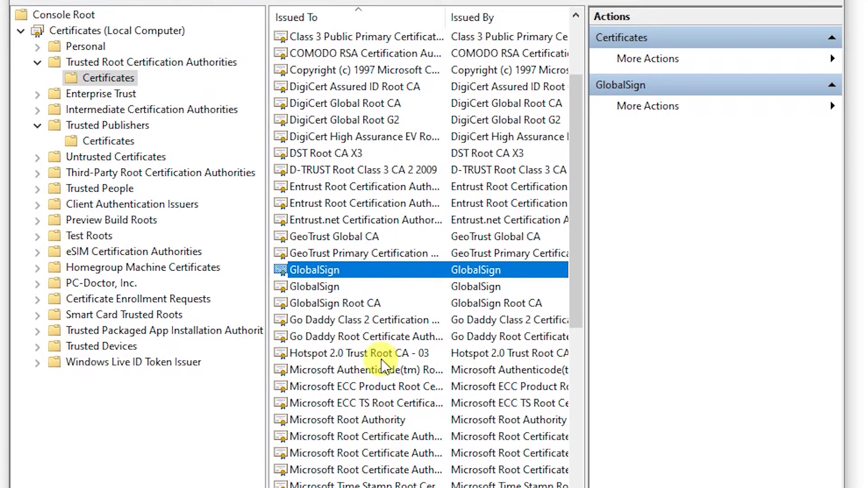
scroll(361, 397, down, 2)
click(343, 418)
scroll(373, 432, down, 1)
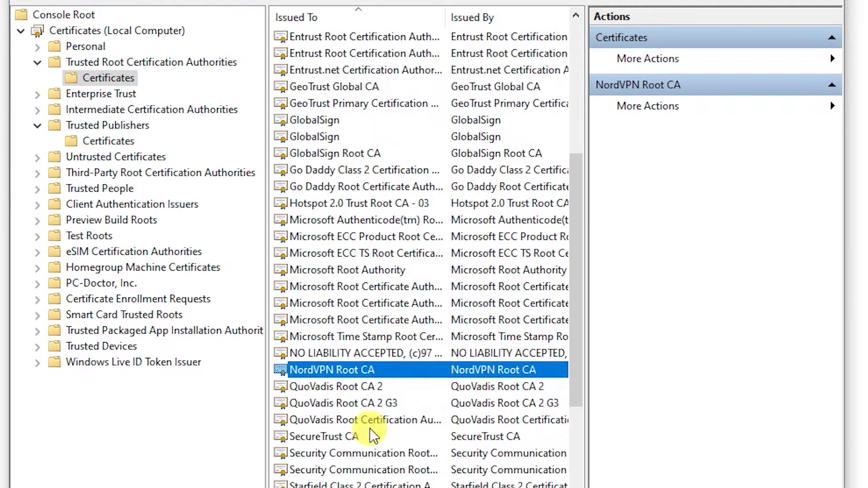
scroll(369, 427, down, 2)
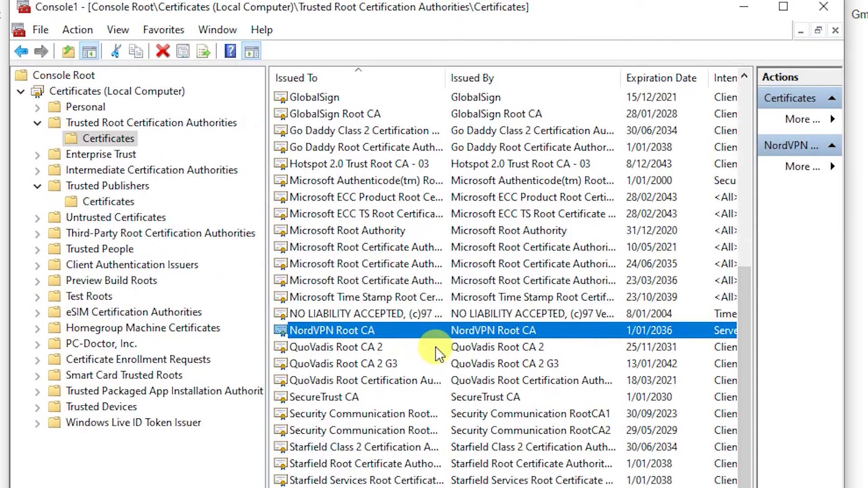
right_click(415, 324)
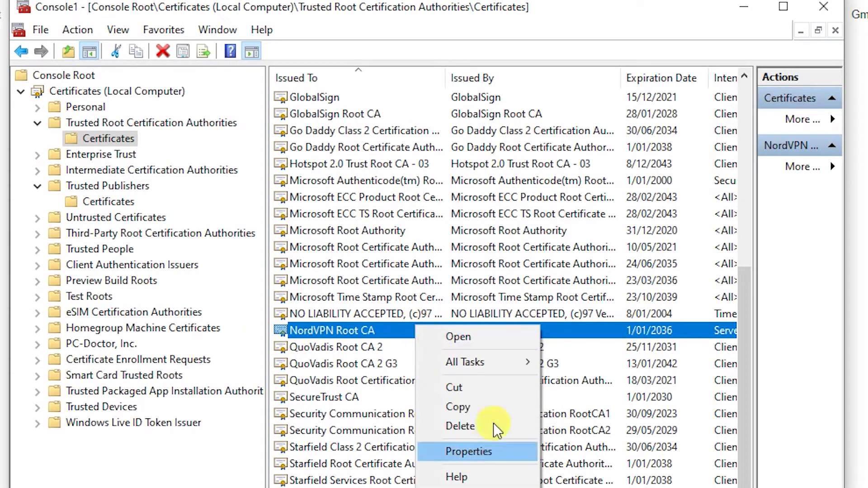
click(495, 451)
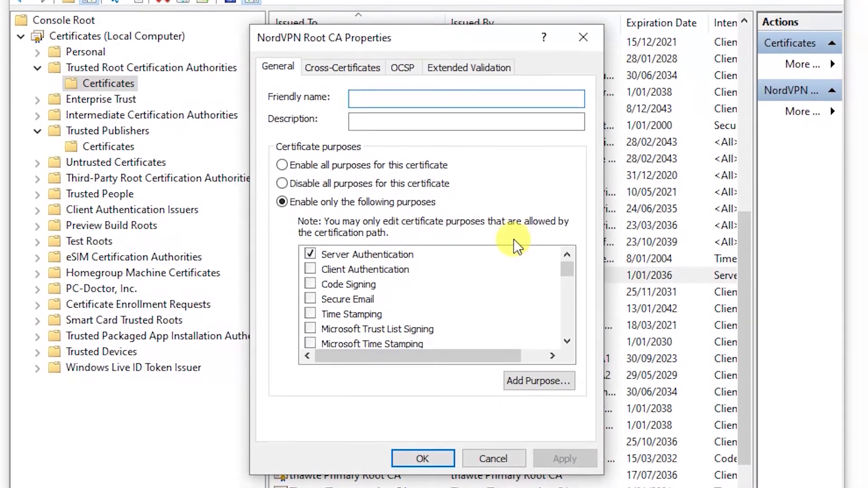
Enable only selected purposes, leaving Server Authentication checked and Client Authentication, Code Signing, Secure Email off.
click(330, 166)
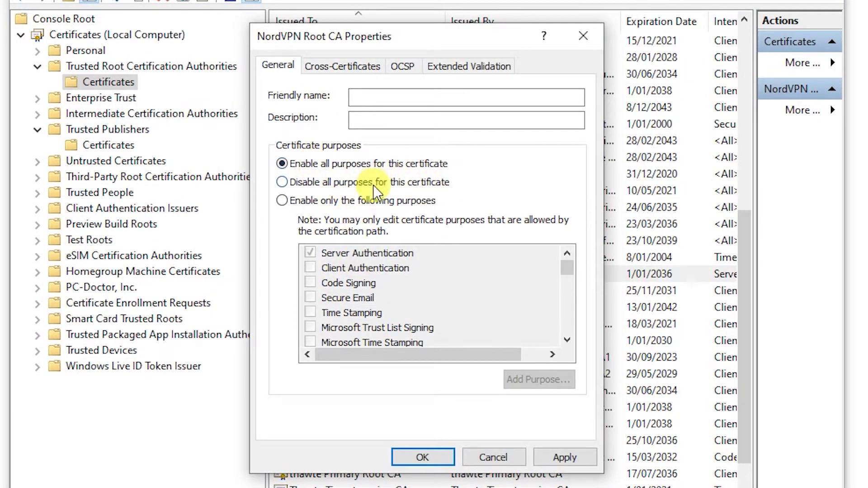
click(300, 201)
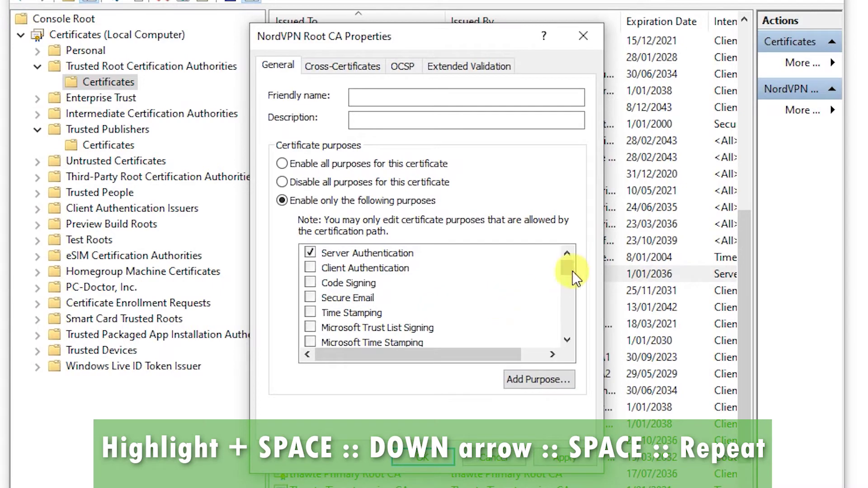
click(375, 269)
click(310, 283)
click(311, 297)
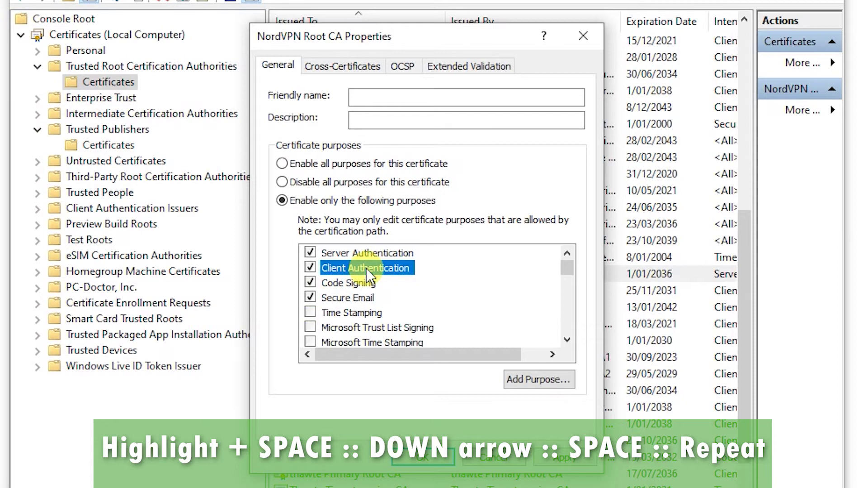
key(space)
key(Down)
key(space)
key(Down)
key(space)
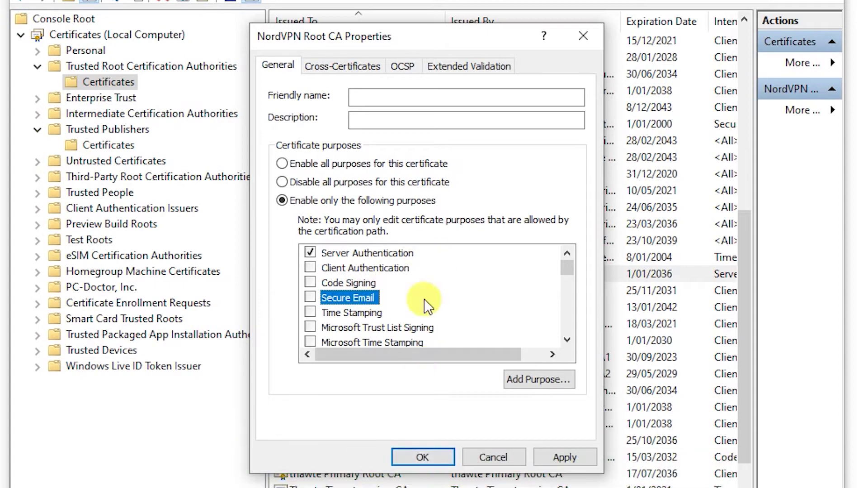
drag(566, 265, 570, 329)
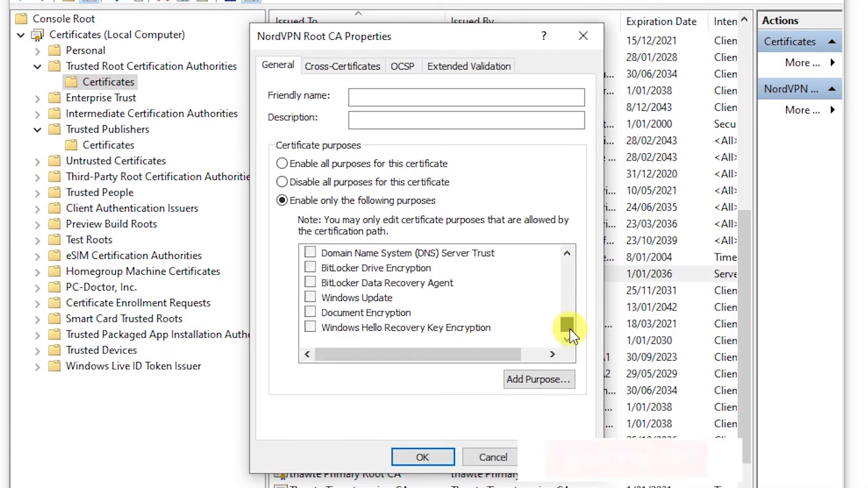
click(432, 459)
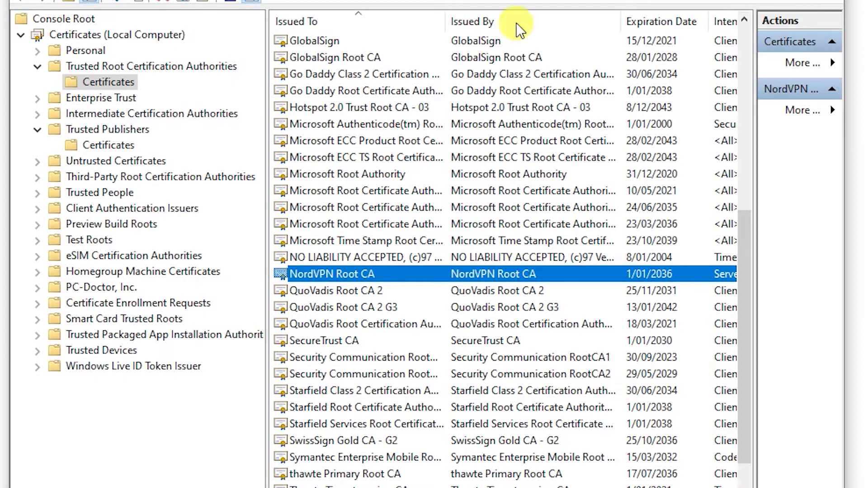
Close the MMC window, declining to save settings to Console1.
key(alt+F4)
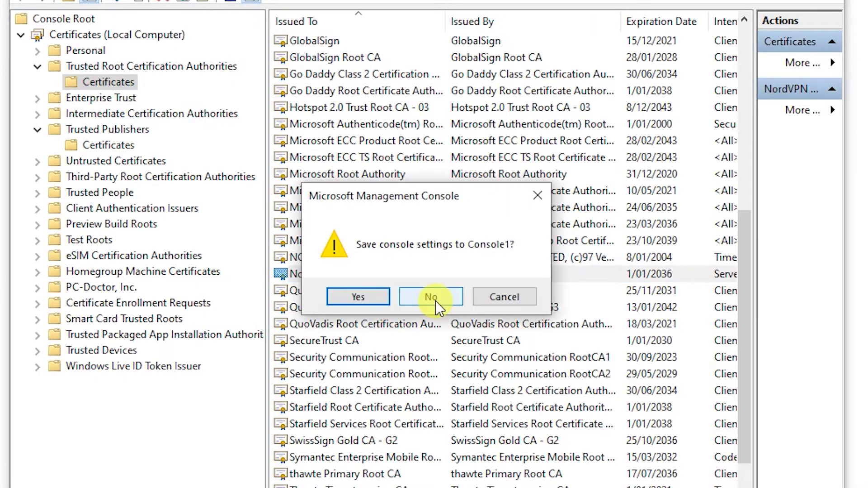
click(431, 297)
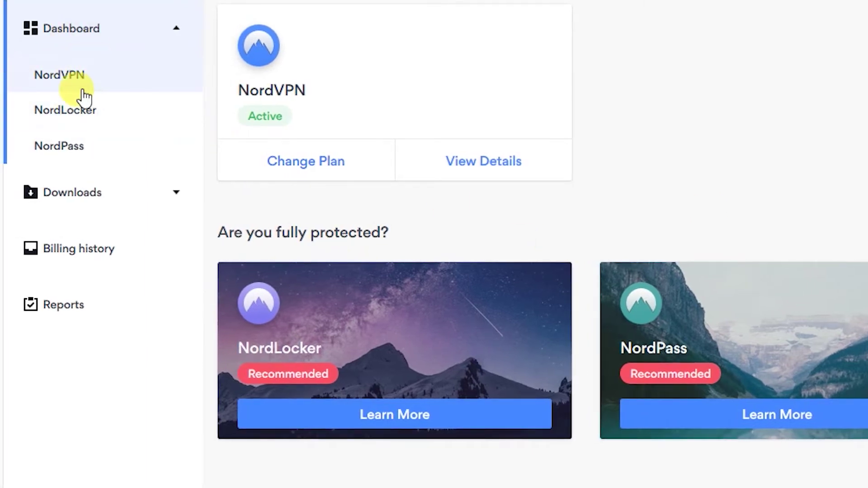
Open the NordVPN service page and bring up its service credentials.
click(78, 82)
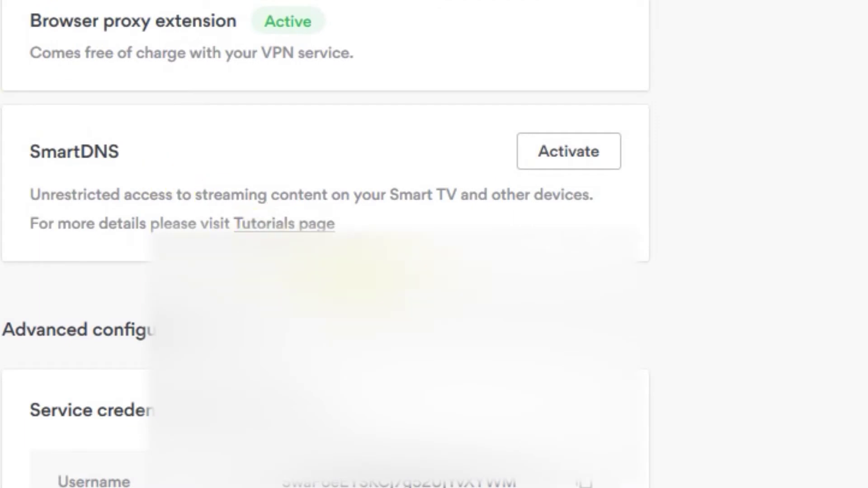
scroll(325, 244, down, 3)
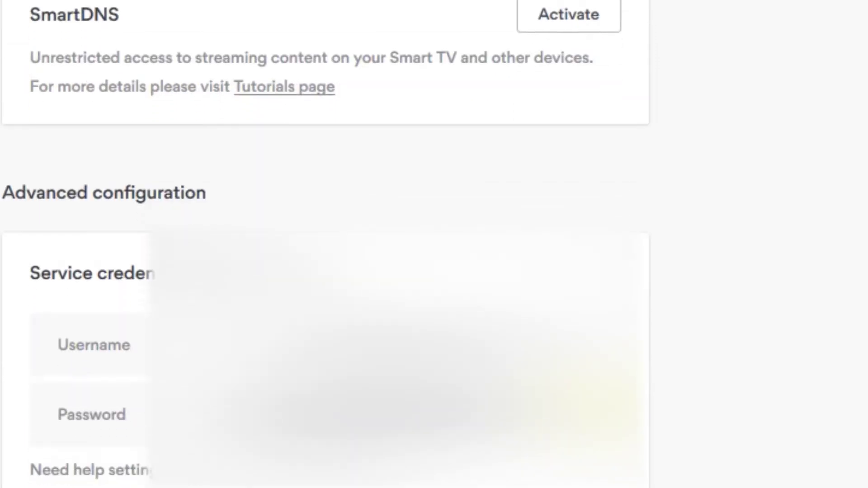
scroll(325, 244, up, 3)
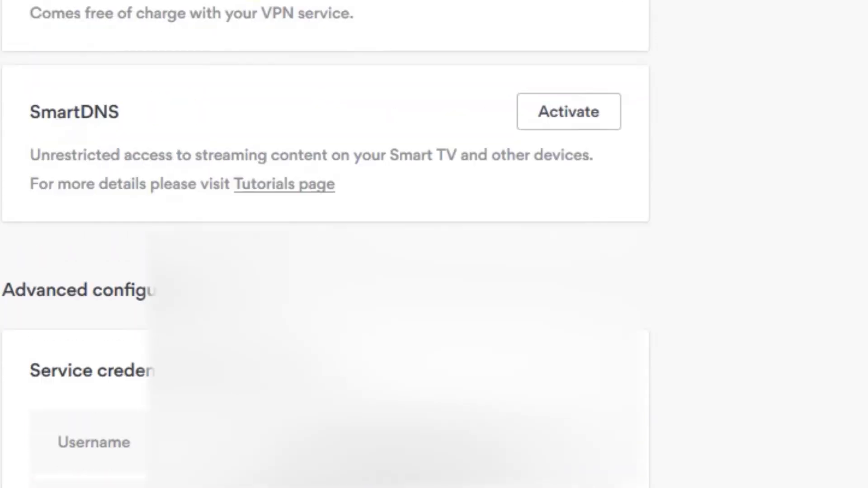
scroll(325, 244, down, 3)
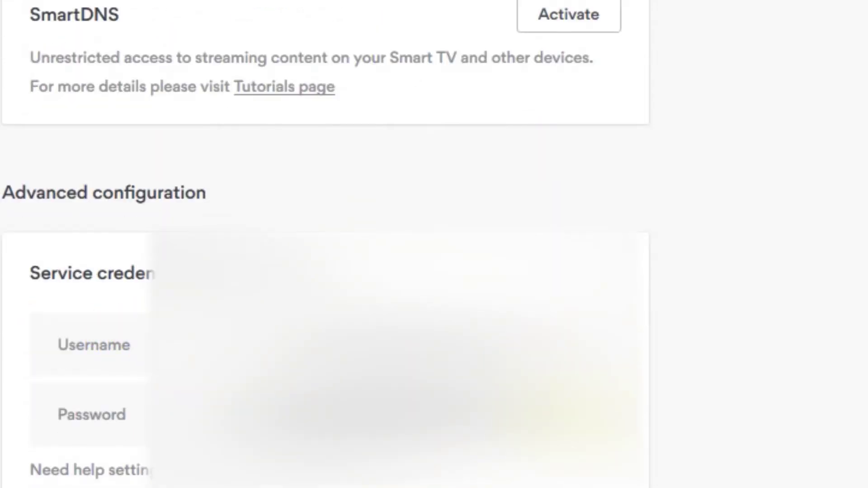
click(38, 274)
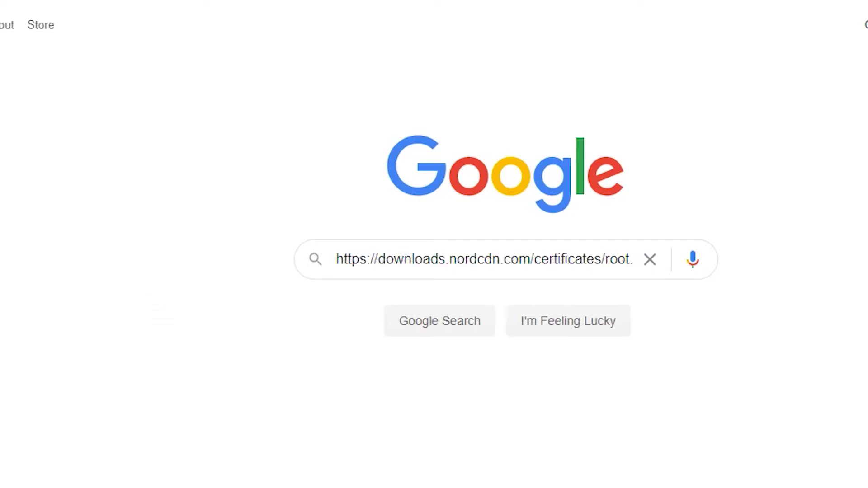
Run ncpa.cpl to open Network Connections.
key(super+r)
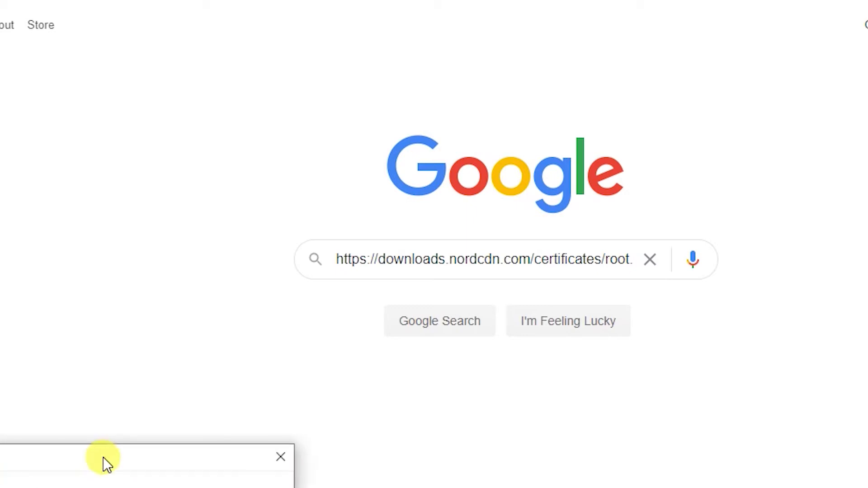
text(ncpa.cpl)
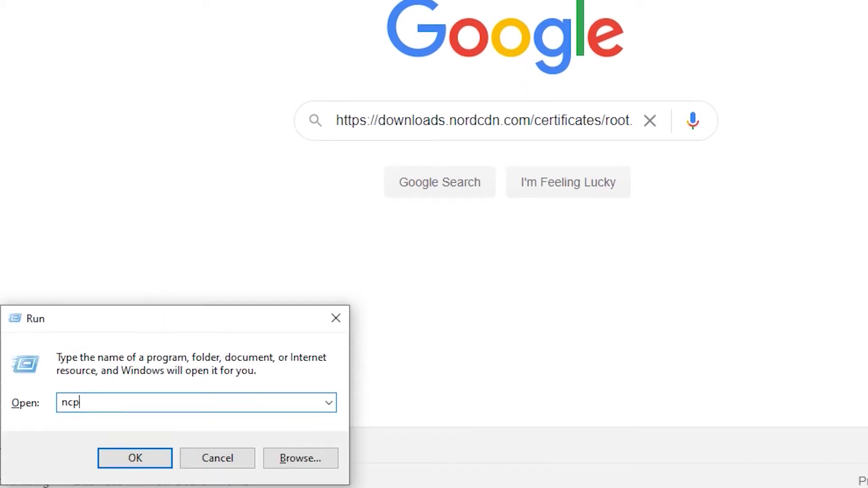
key(Return)
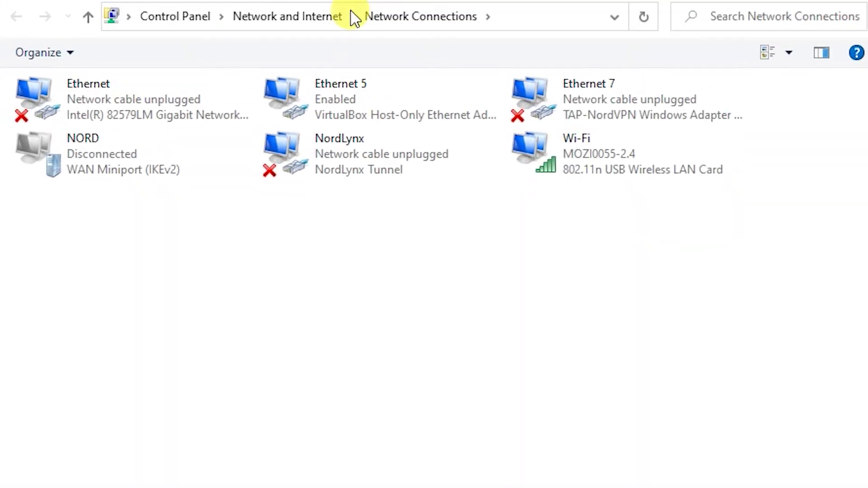
From Network and Sharing Center, start a new Connect to a workplace setup.
click(312, 17)
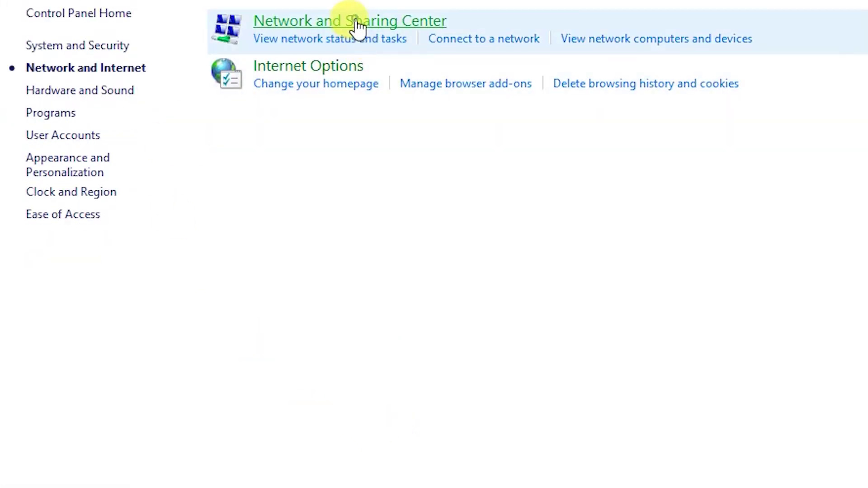
click(352, 67)
click(357, 159)
drag(180, 43, 430, 48)
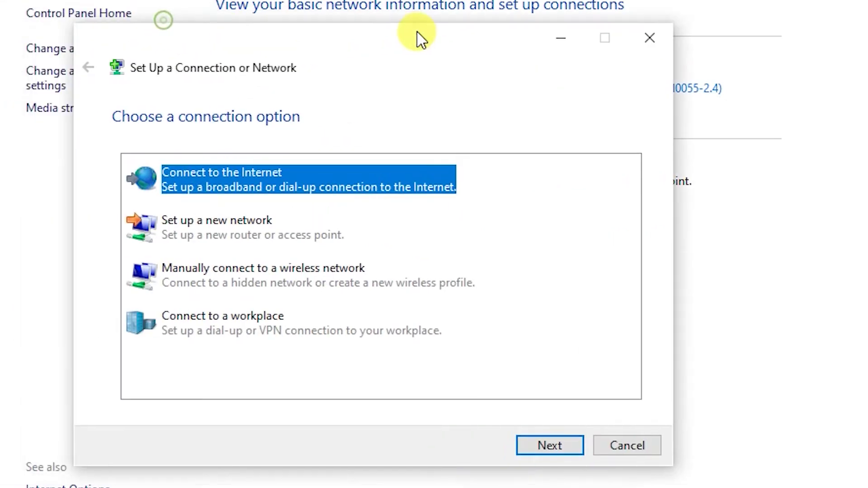
click(294, 333)
click(551, 445)
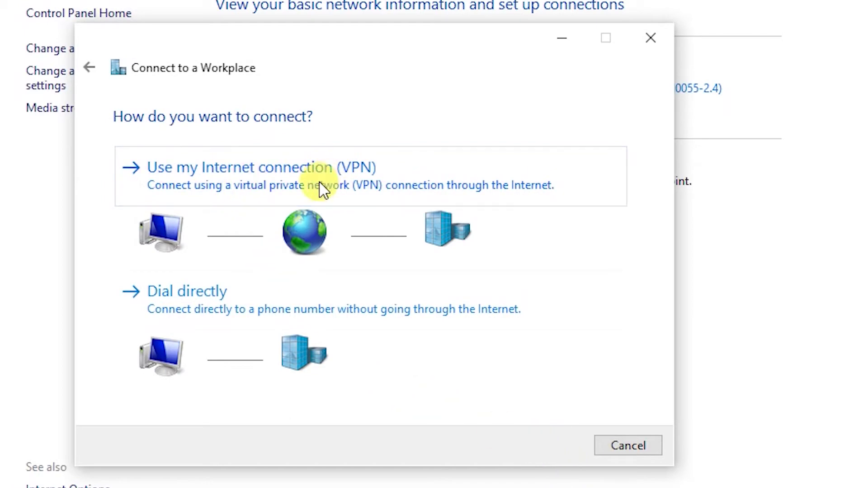
Choose VPN over the Internet connection and rename the destination to NordVPN.
click(301, 199)
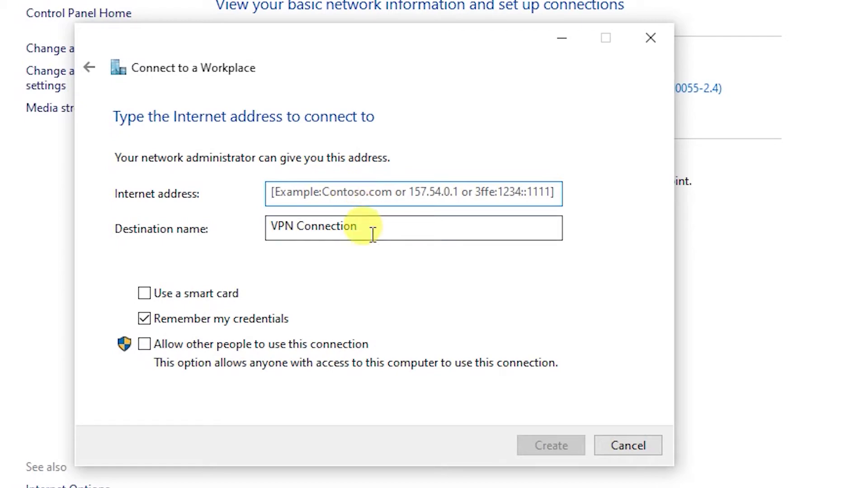
drag(371, 233, 204, 232)
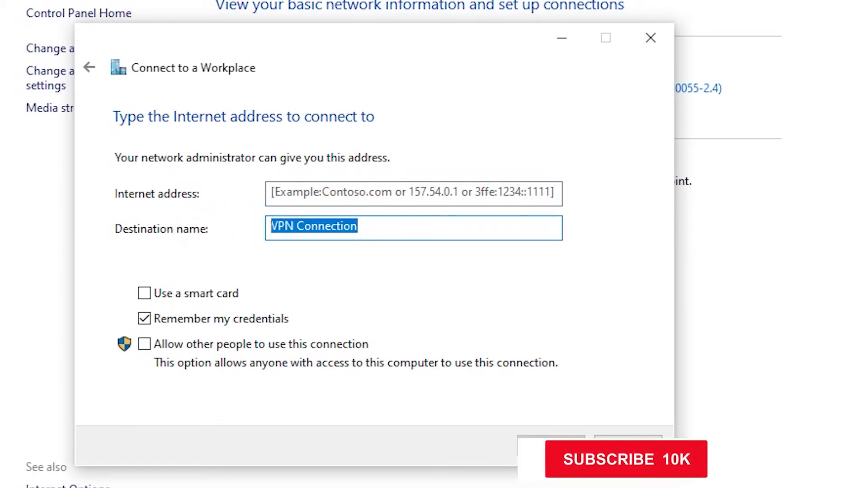
text(NordVPN)
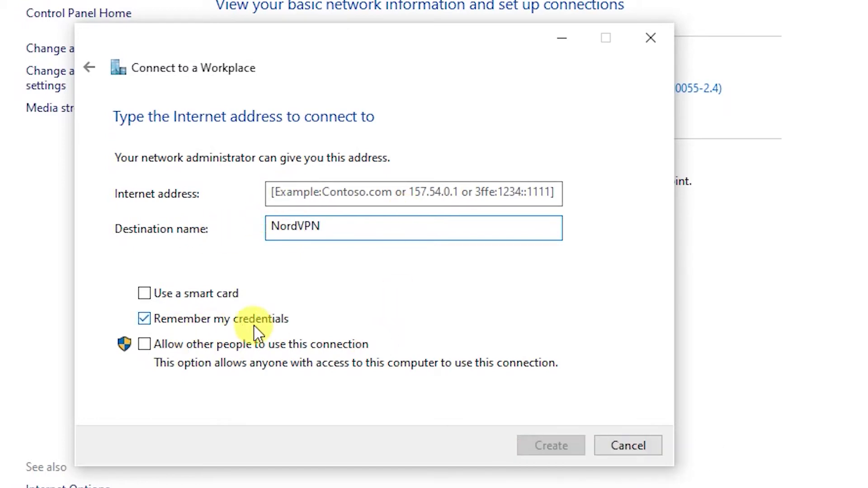
click(357, 194)
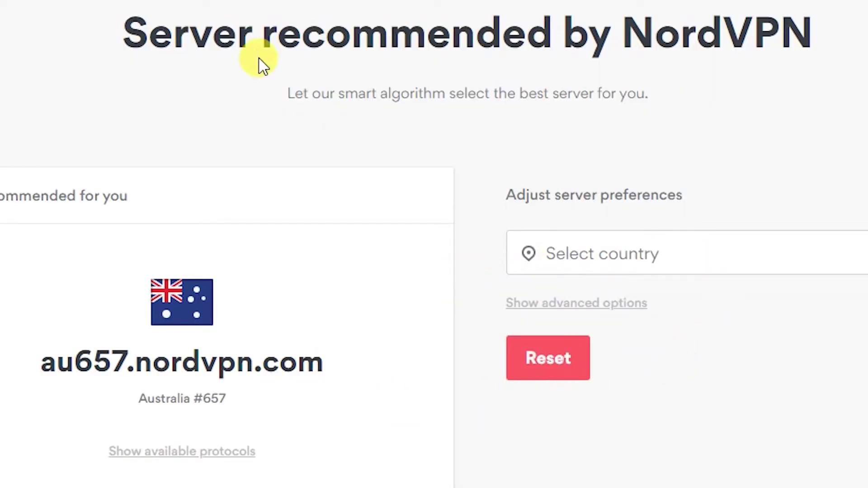
Copy the recommended hostname au657.nordvpn.com and switch back to the wizard.
drag(42, 364, 326, 388)
key(ctrl+c)
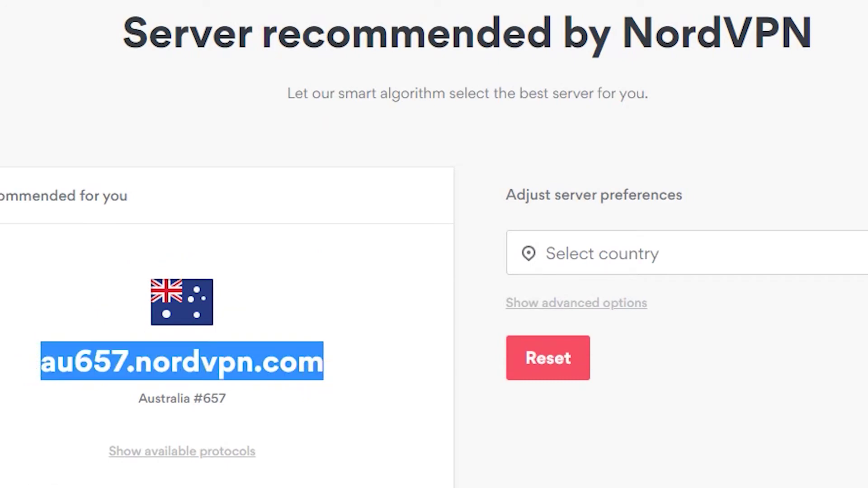
key(alt+Tab)
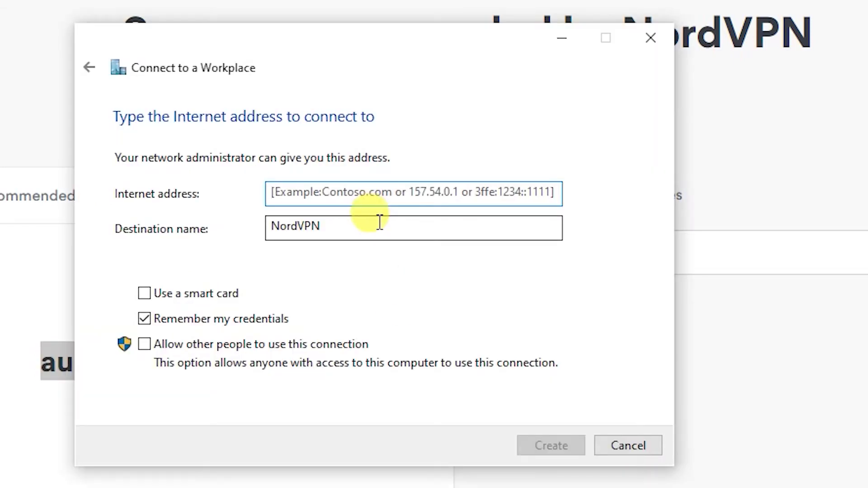
Paste au657.nordvpn.com as the Internet address and create the NordVPN connection.
key(ctrl+v)
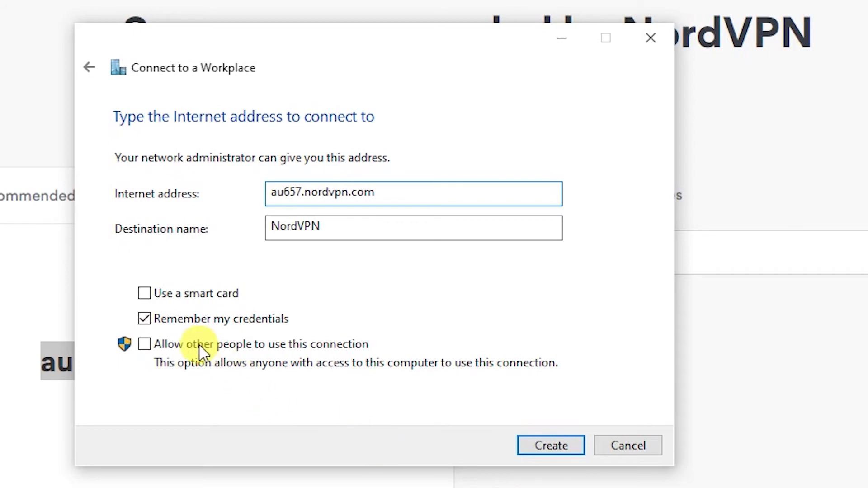
drag(313, 227, 217, 238)
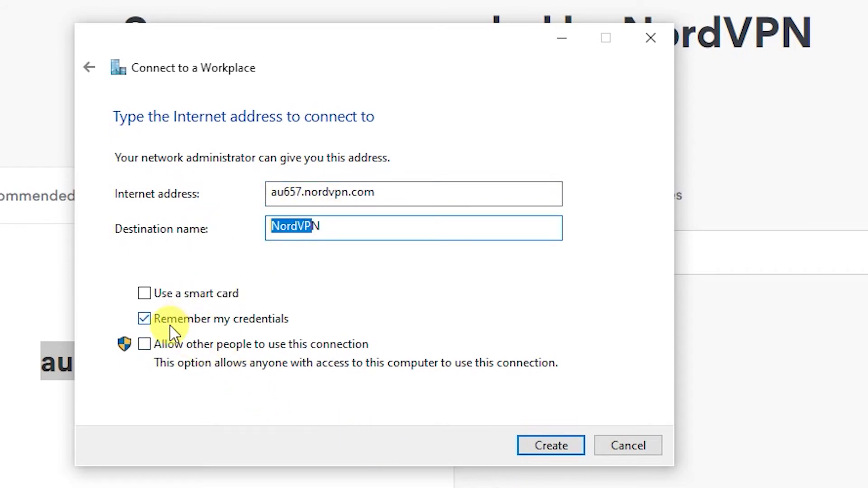
click(548, 445)
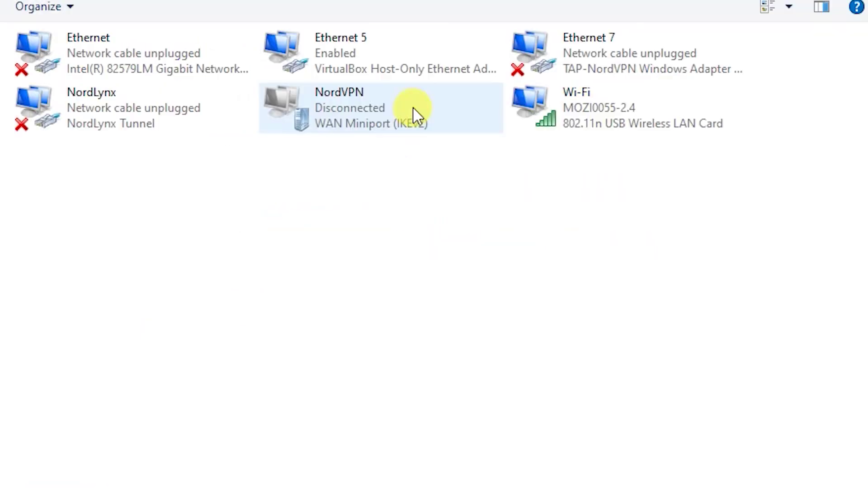
Show the context menu of the new NordVPN connection.
click(387, 119)
right_click(387, 119)
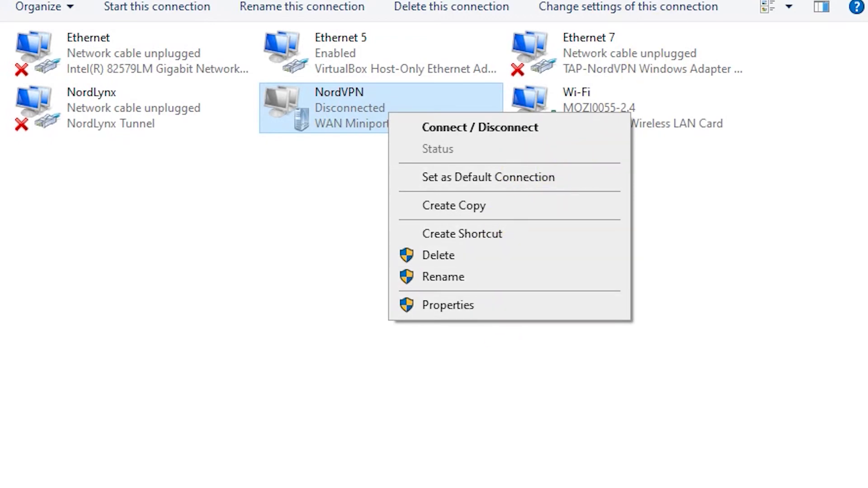
key(super)
Open the NordVPN VPN's edit form in Settings to check server au657.nordvpn.com and Automatic type.
click(9, 452)
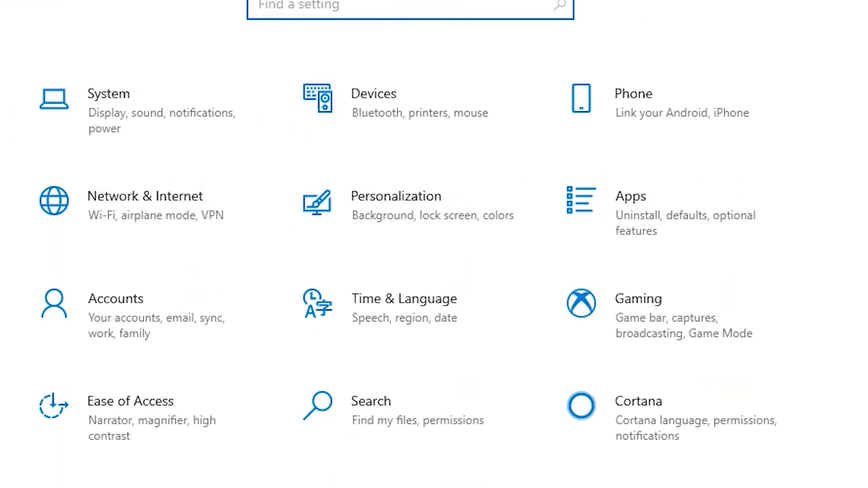
click(110, 226)
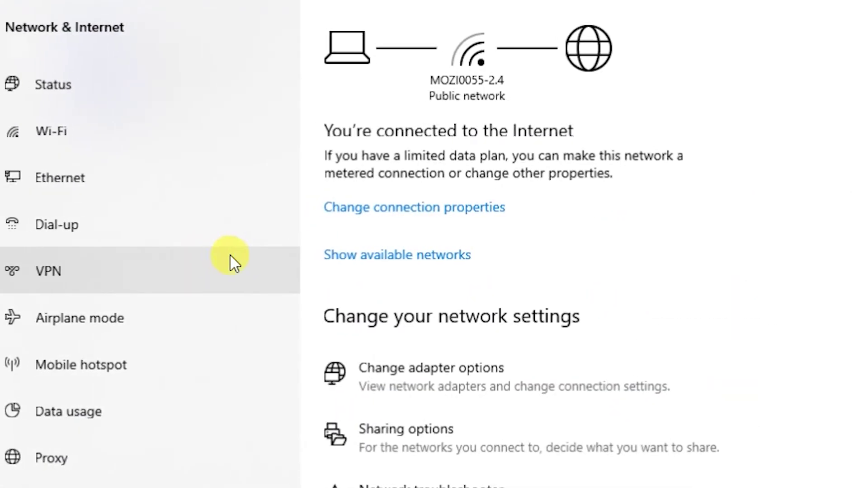
click(93, 273)
click(434, 70)
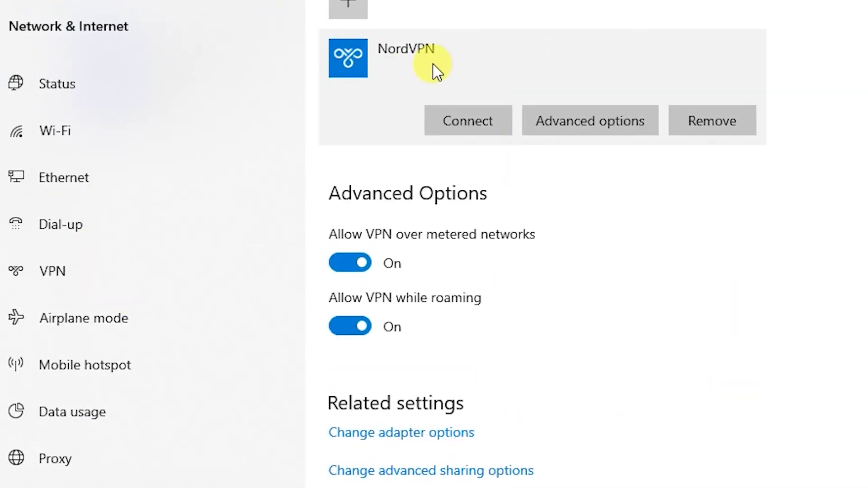
click(590, 127)
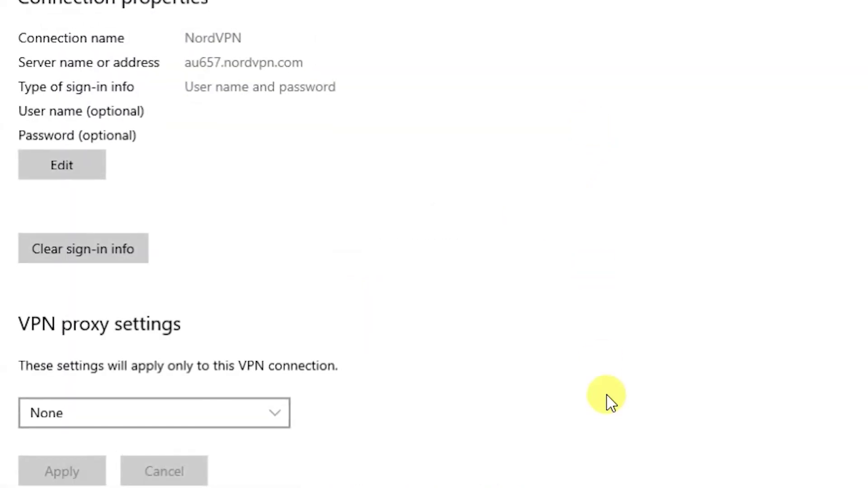
click(63, 171)
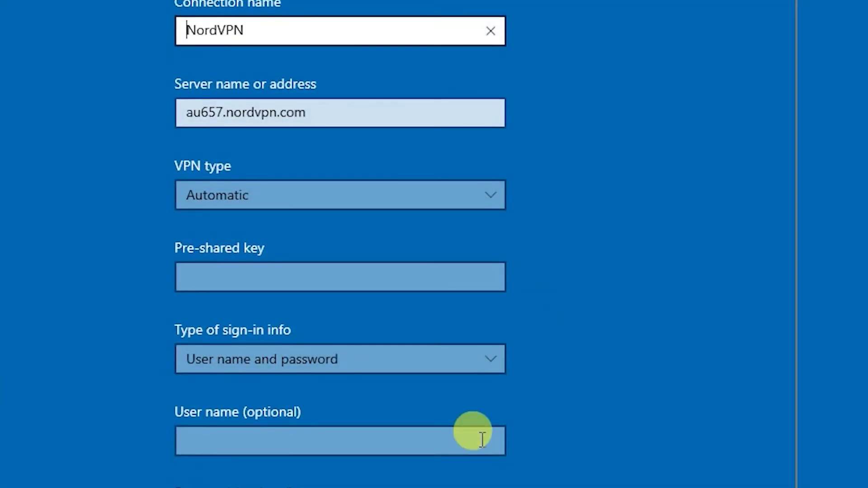
click(447, 199)
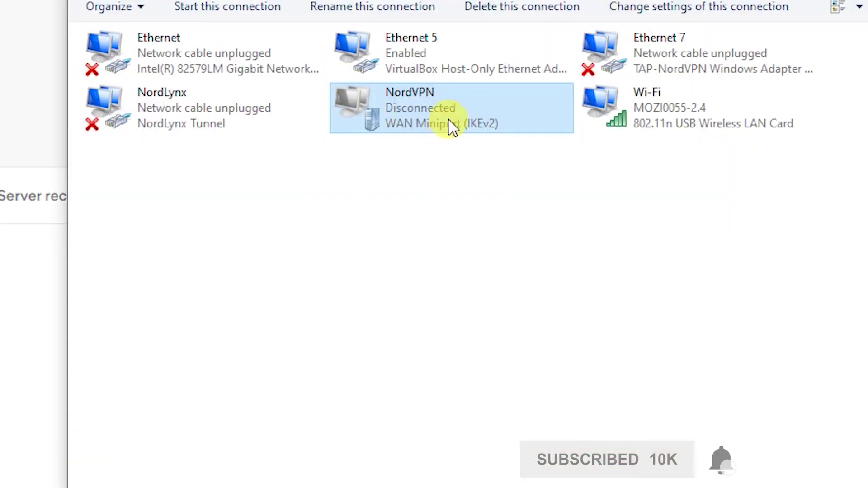
Set NordVPN's security to IKEv2, required encryption, and EAP authentication.
right_click(452, 127)
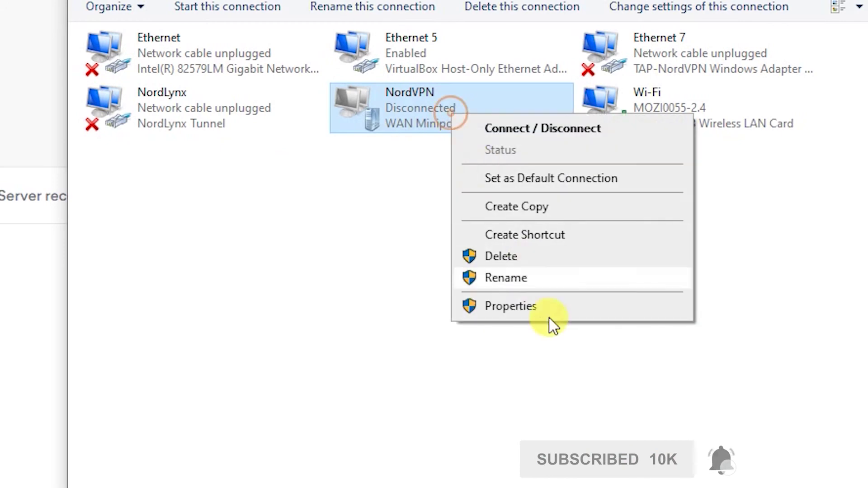
click(539, 312)
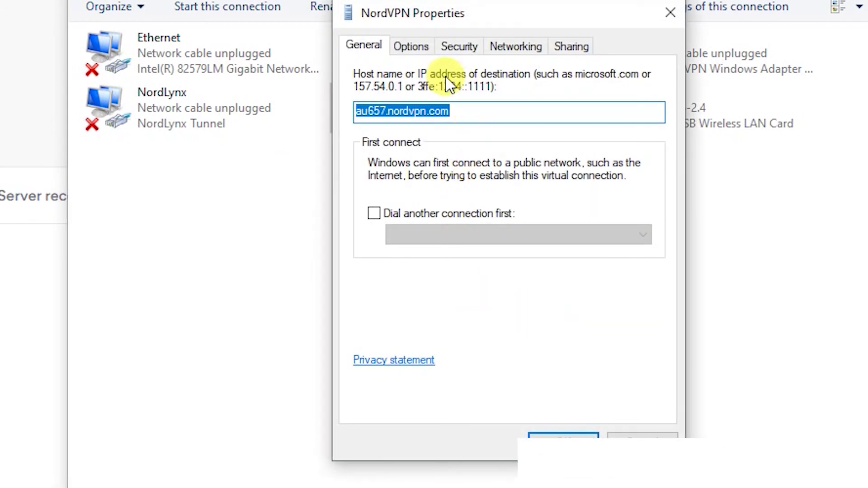
click(458, 46)
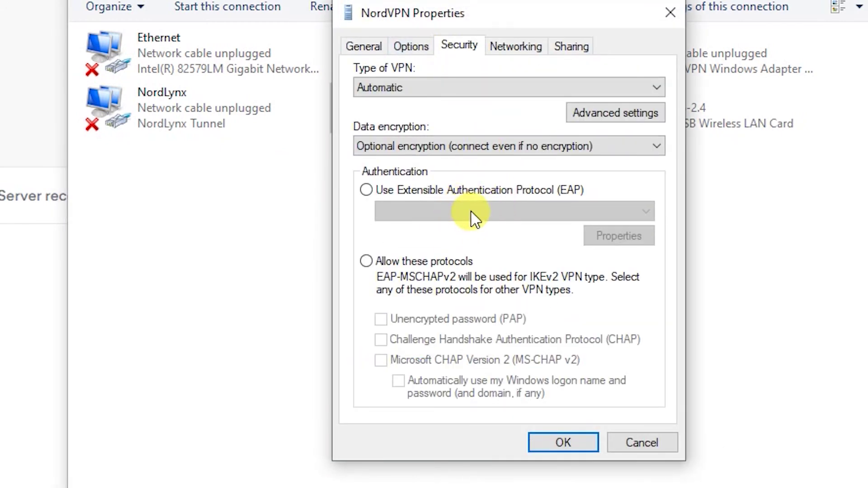
click(448, 190)
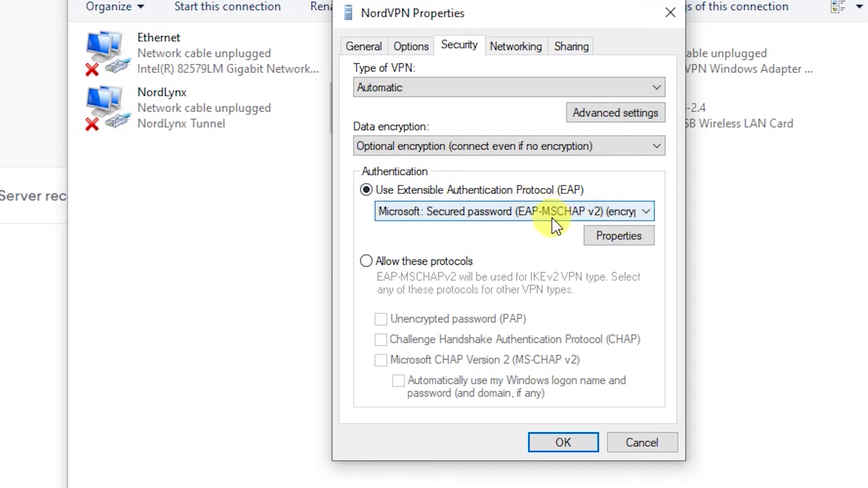
click(558, 145)
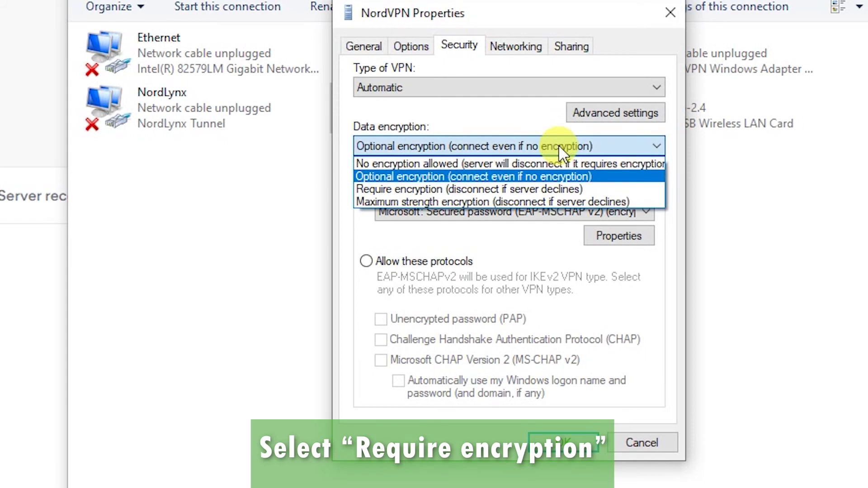
click(542, 189)
click(511, 87)
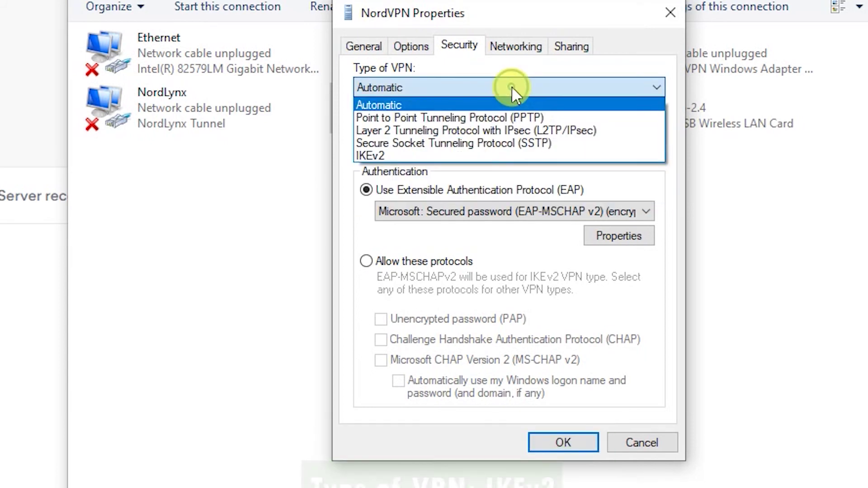
click(510, 161)
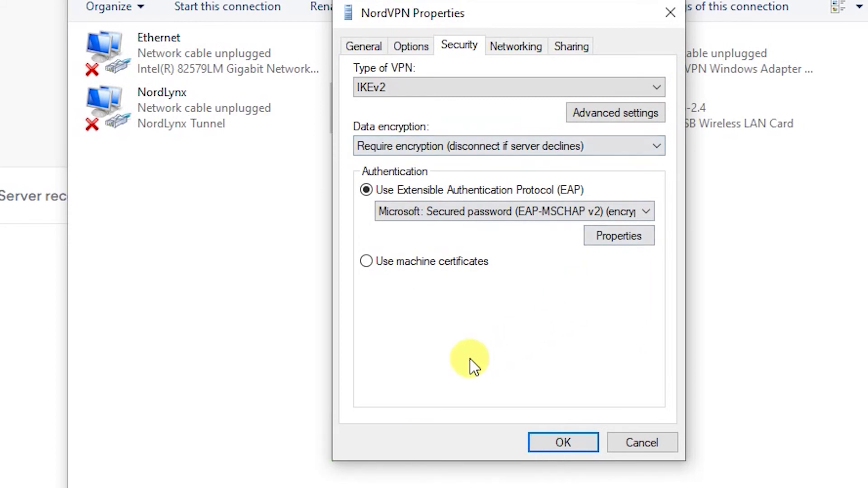
Turn off Internet Protocol Version 6 for NordVPN and save the properties.
click(527, 54)
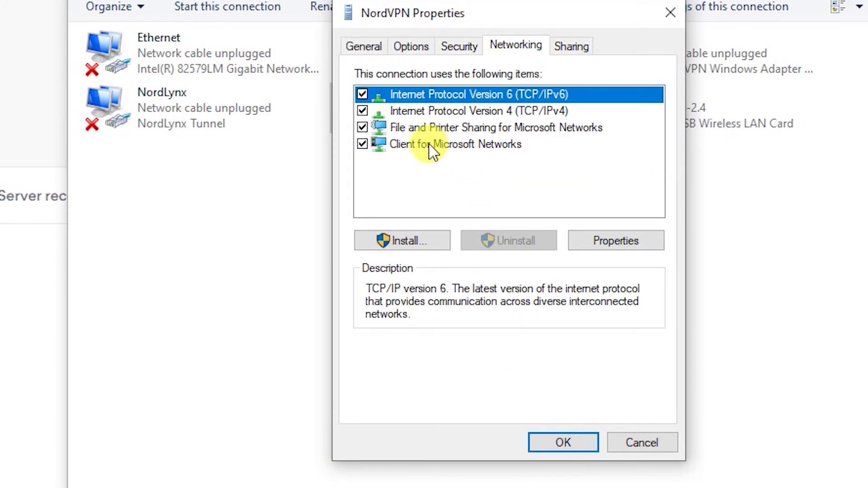
click(364, 94)
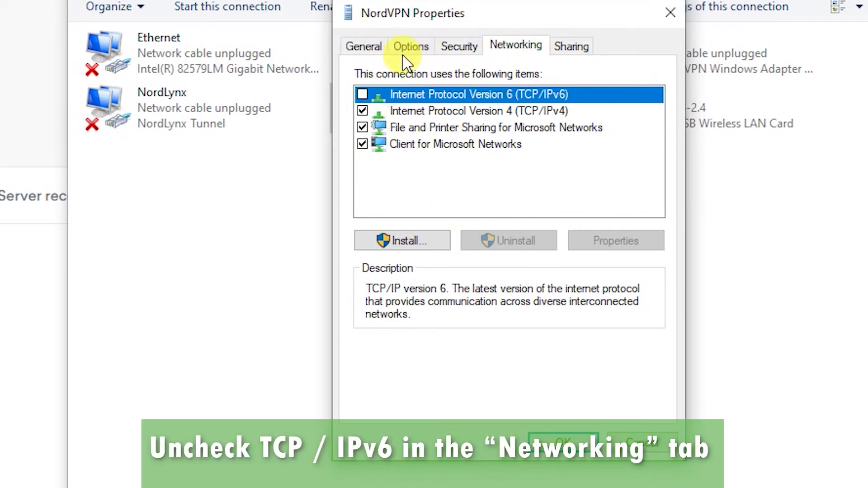
click(559, 438)
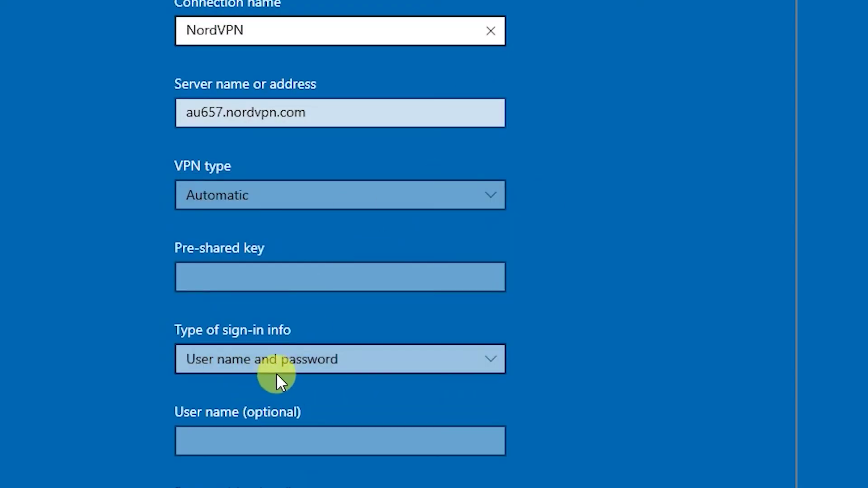
Keep 'User name and password' sign-in and enter the NordVPN service user name and password.
click(289, 367)
click(335, 360)
click(367, 450)
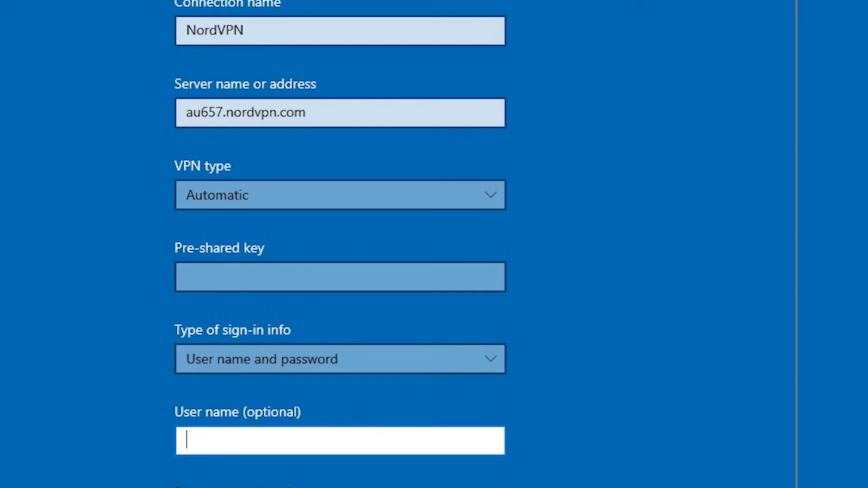
key(Tab)
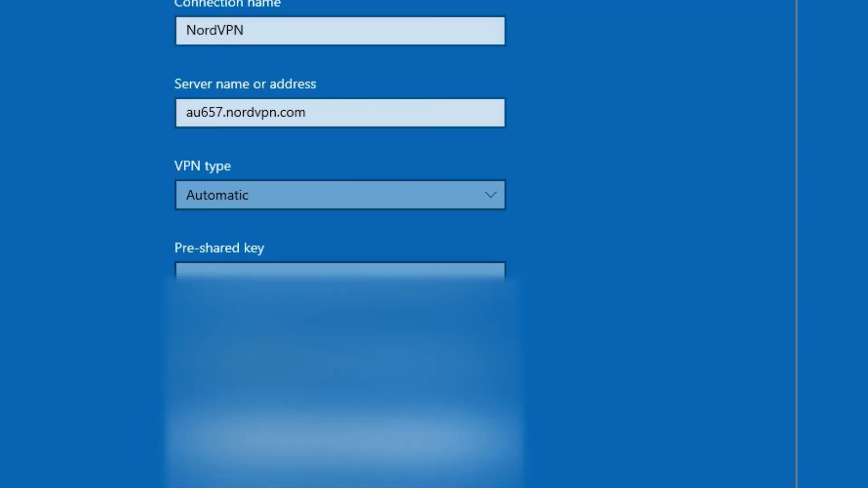
scroll(340, 226, down, 1)
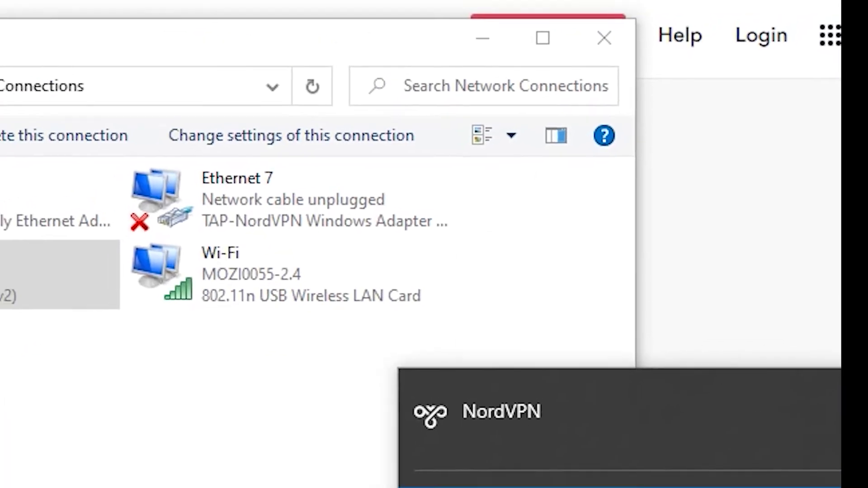
Connect to NordVPN from the taskbar network flyout.
click(783, 486)
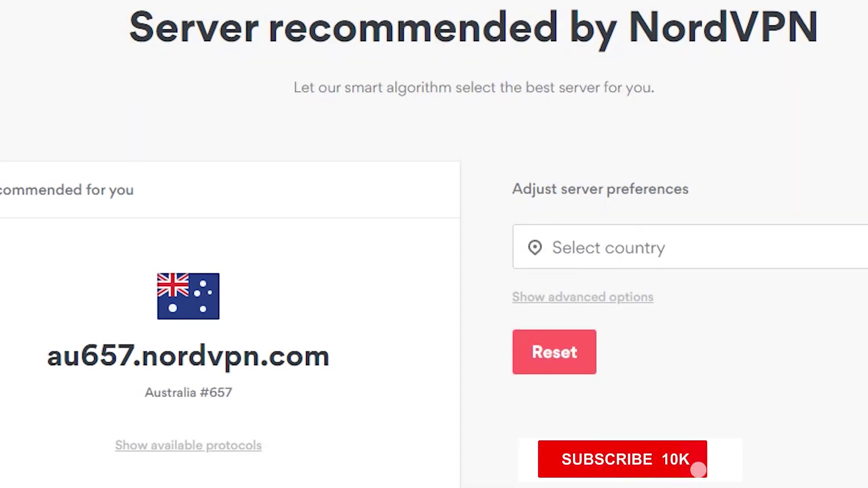
Search Google for 'whats my ip' and note the VPN address 103.212.224.228.
text(whats)
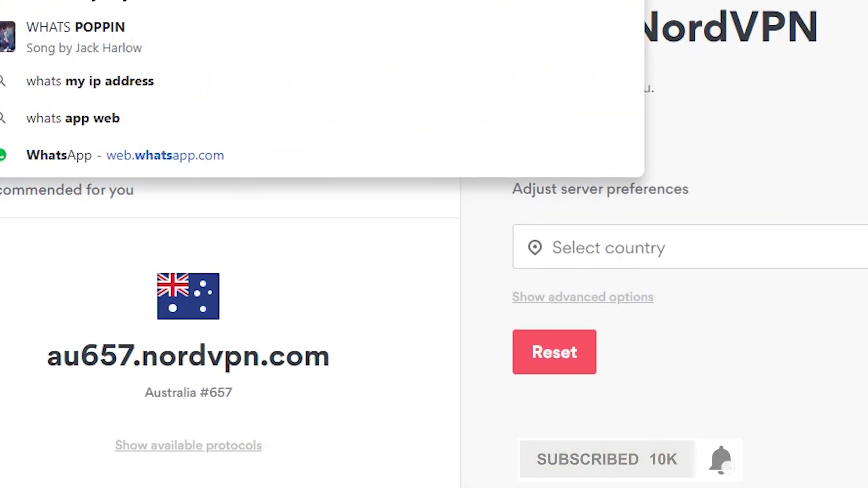
text(my)
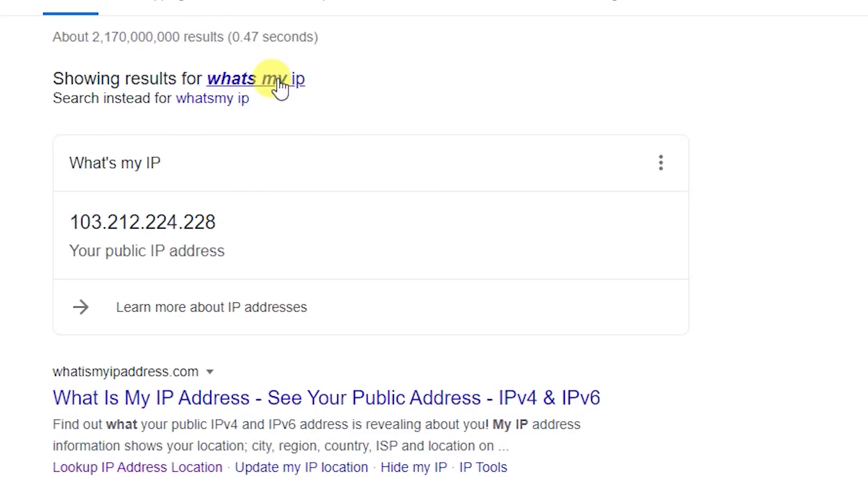
click(276, 78)
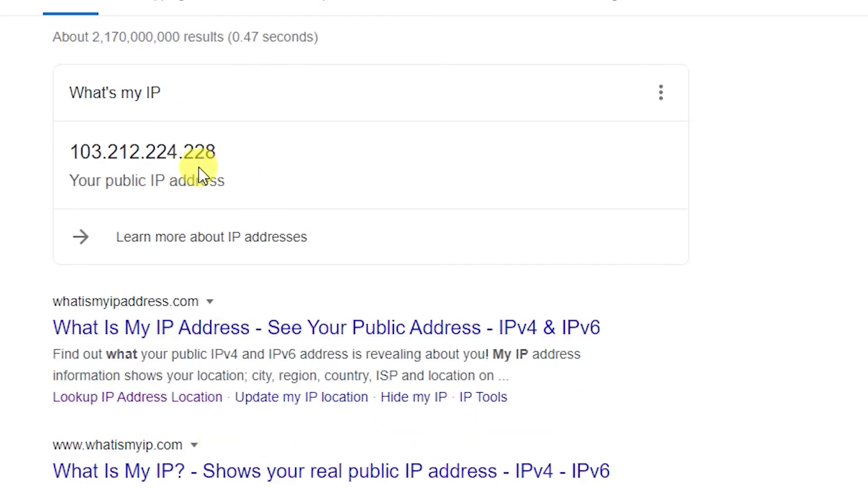
drag(241, 155, 127, 160)
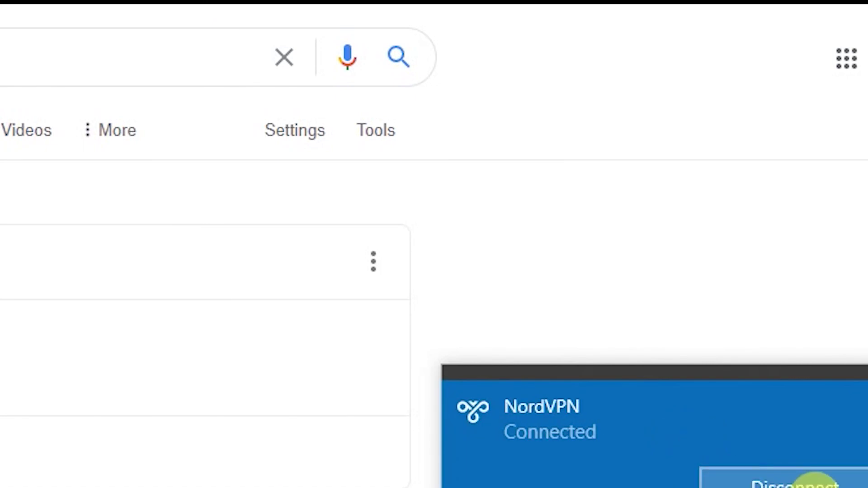
Disconnect NordVPN and rerun the search to confirm the public IP changed.
click(813, 482)
click(61, 244)
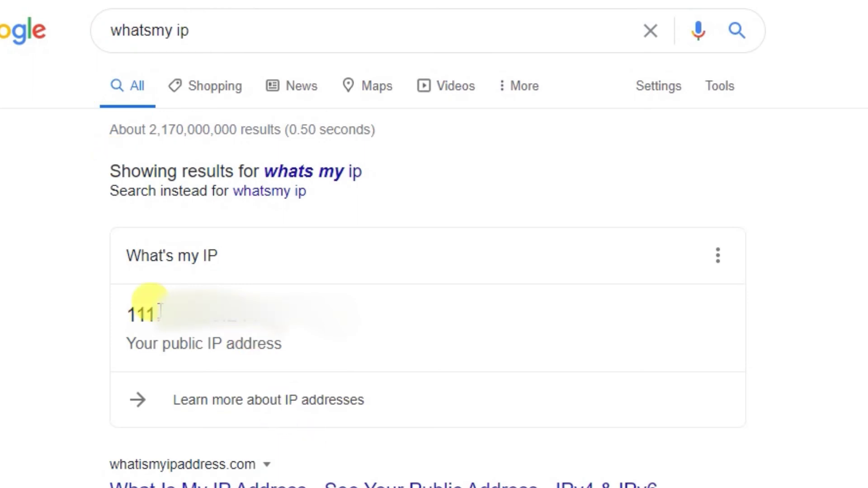
drag(132, 314, 409, 325)
click(746, 486)
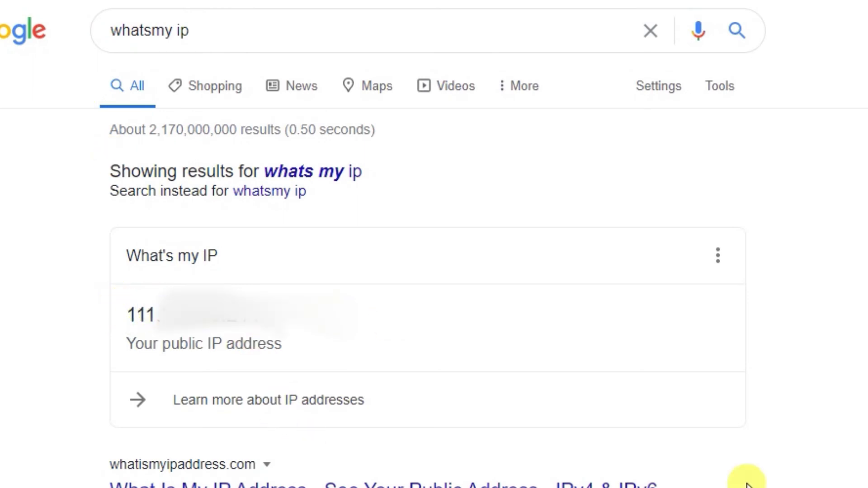